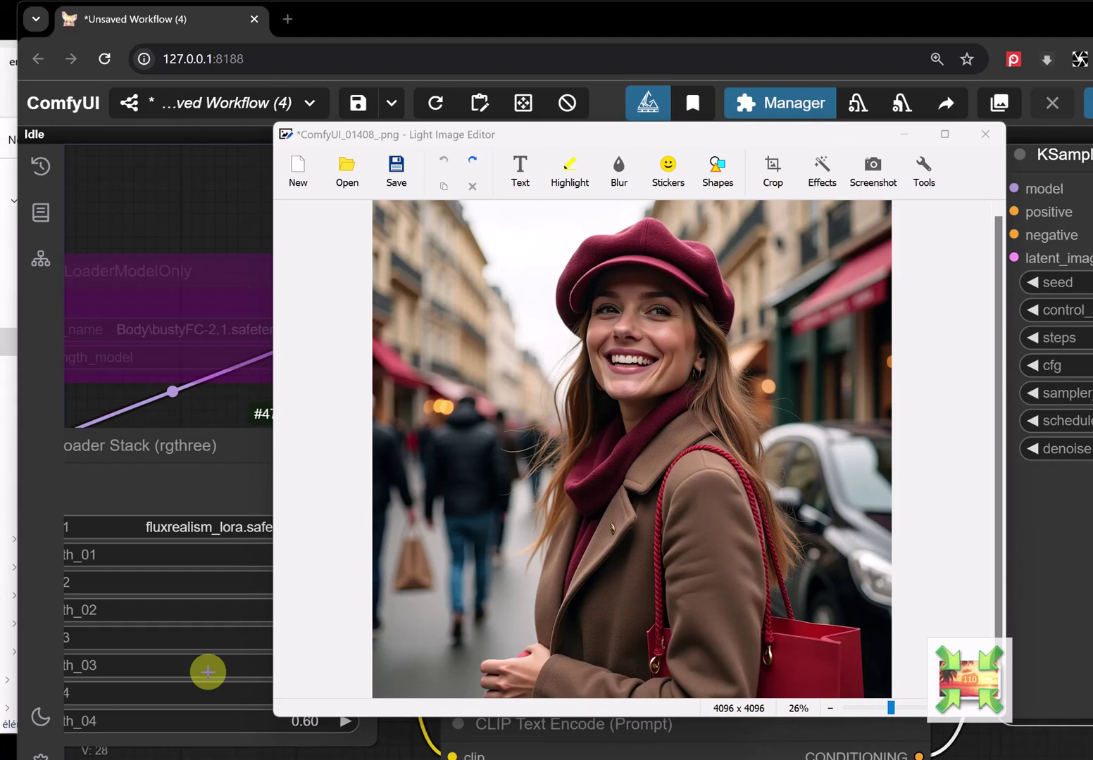
# Bring ComfyUI forward, then switch to the 'emily in paris png' folder in File Explorer
pyautogui.click(206, 233)
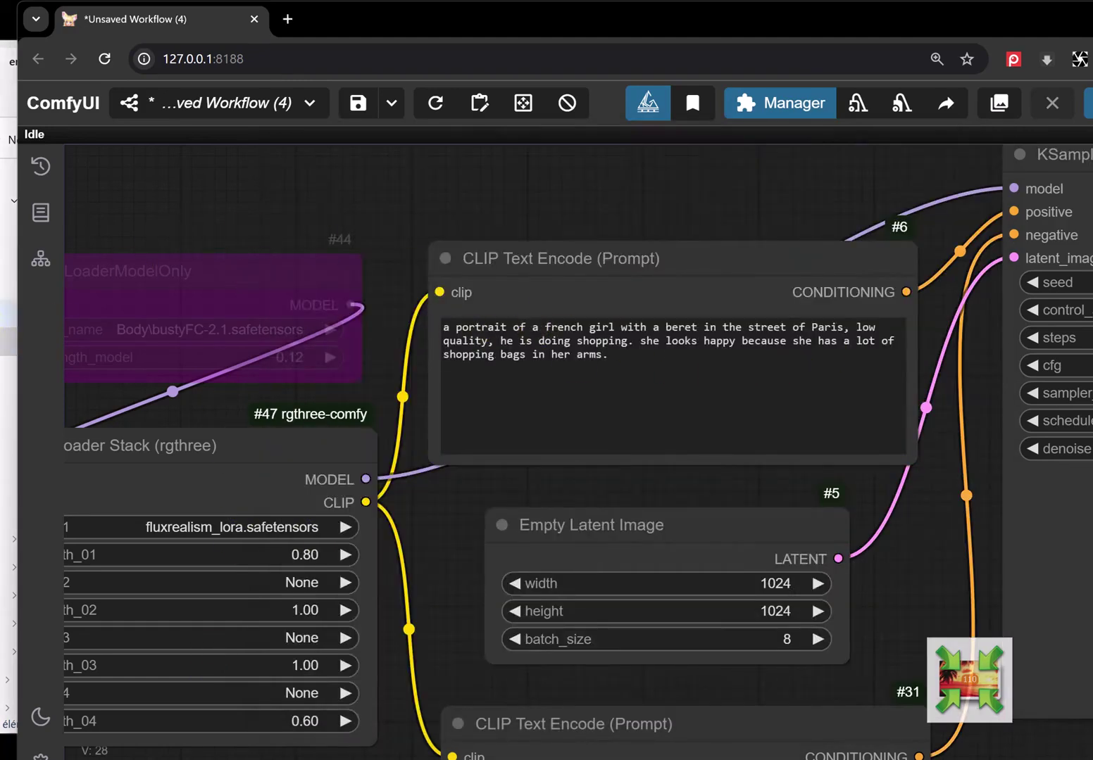
pyautogui.hotkey('alt', 'Tab')
# Check the sizes of PNGs ComfyUI_01388 through 01393, each roughly 20 Mo
pyautogui.click(260, 411)
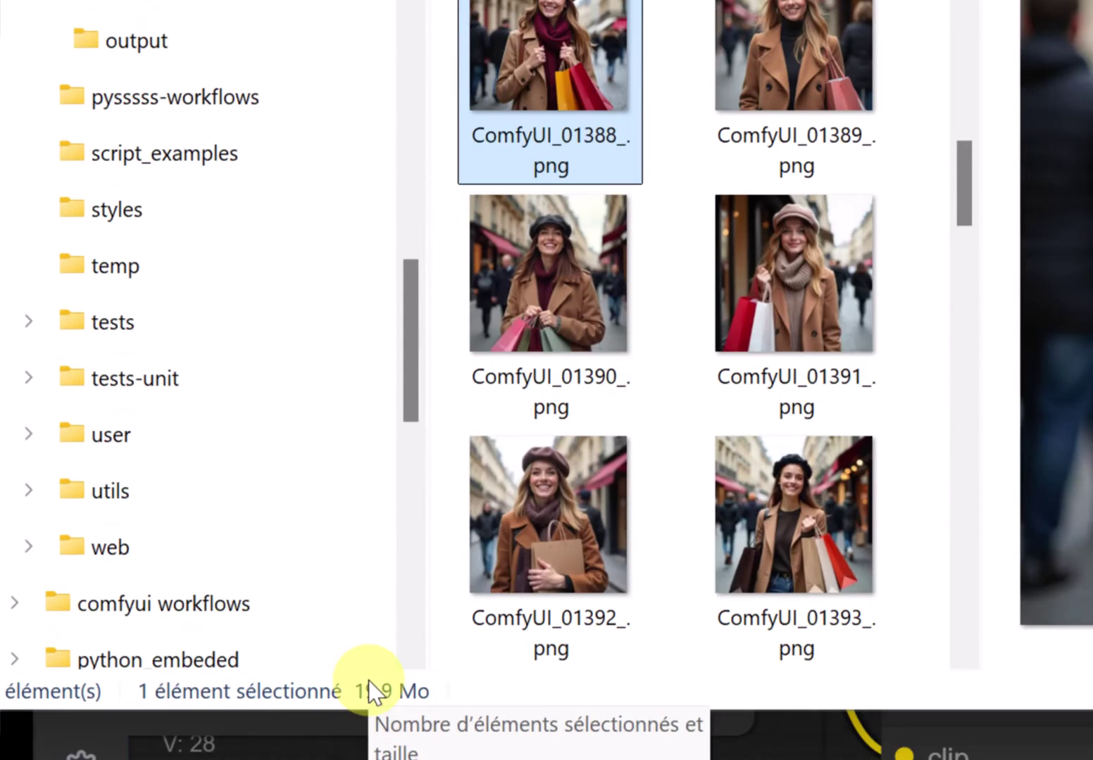
pyautogui.click(606, 551)
pyautogui.click(808, 543)
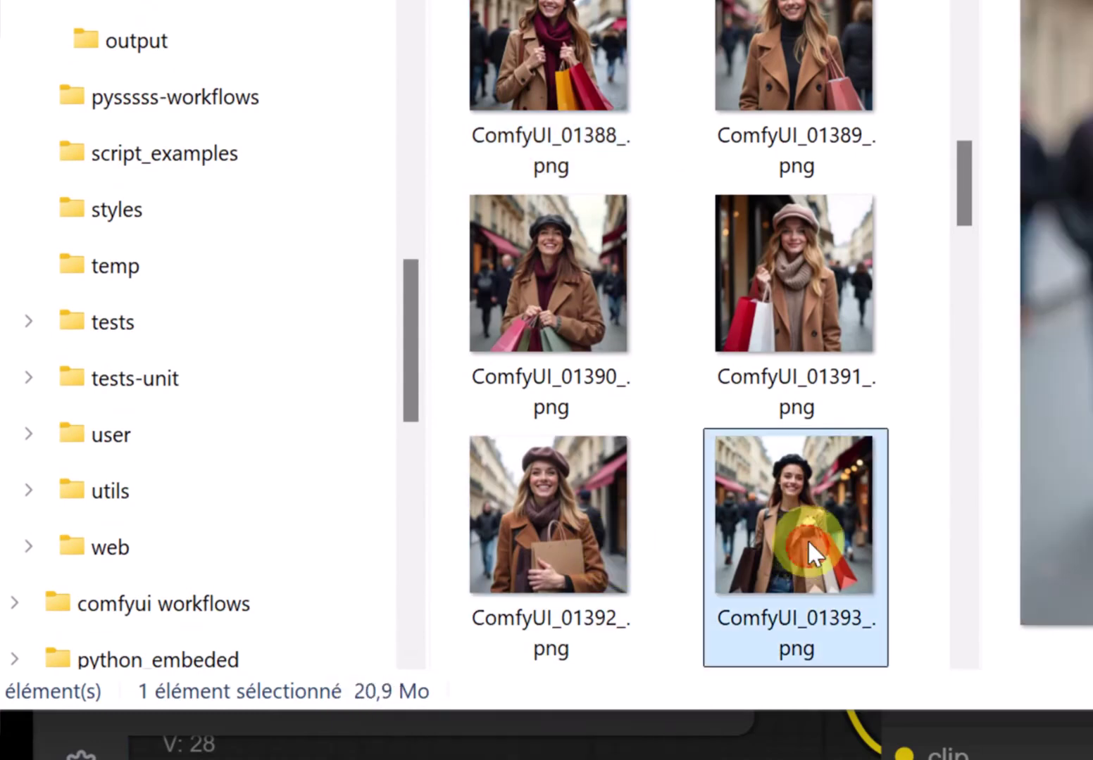
pyautogui.click(818, 331)
pyautogui.click(815, 72)
pyautogui.click(594, 106)
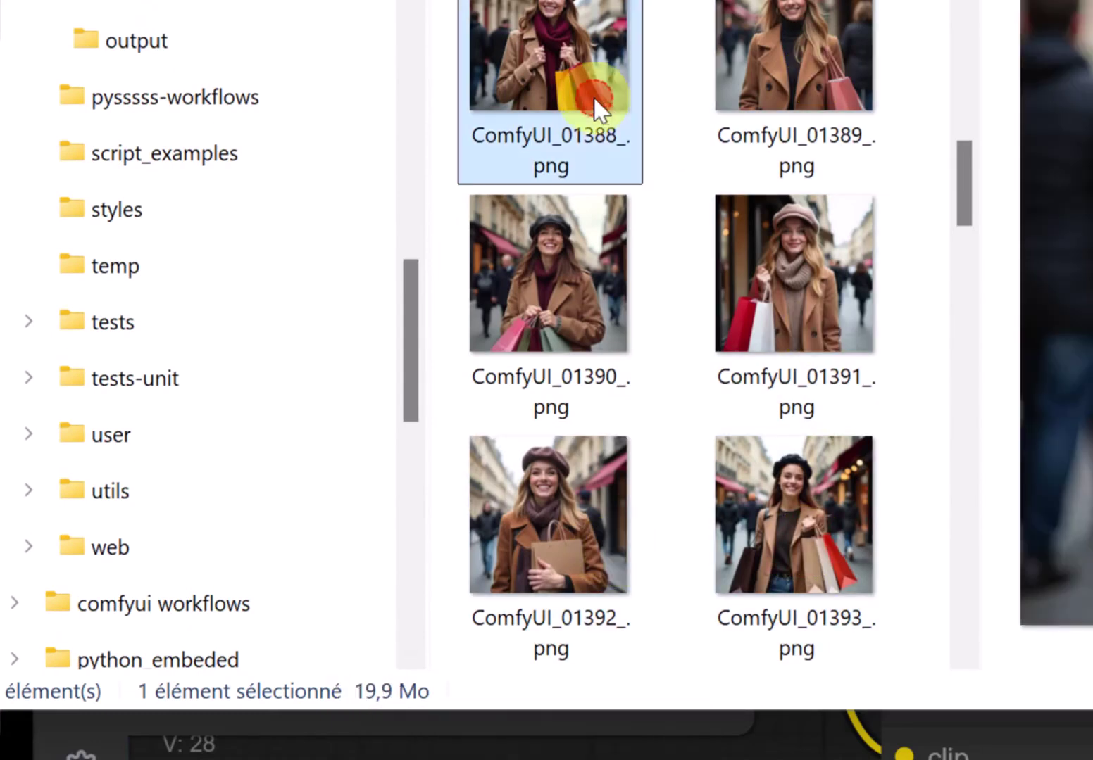
pyautogui.click(584, 297)
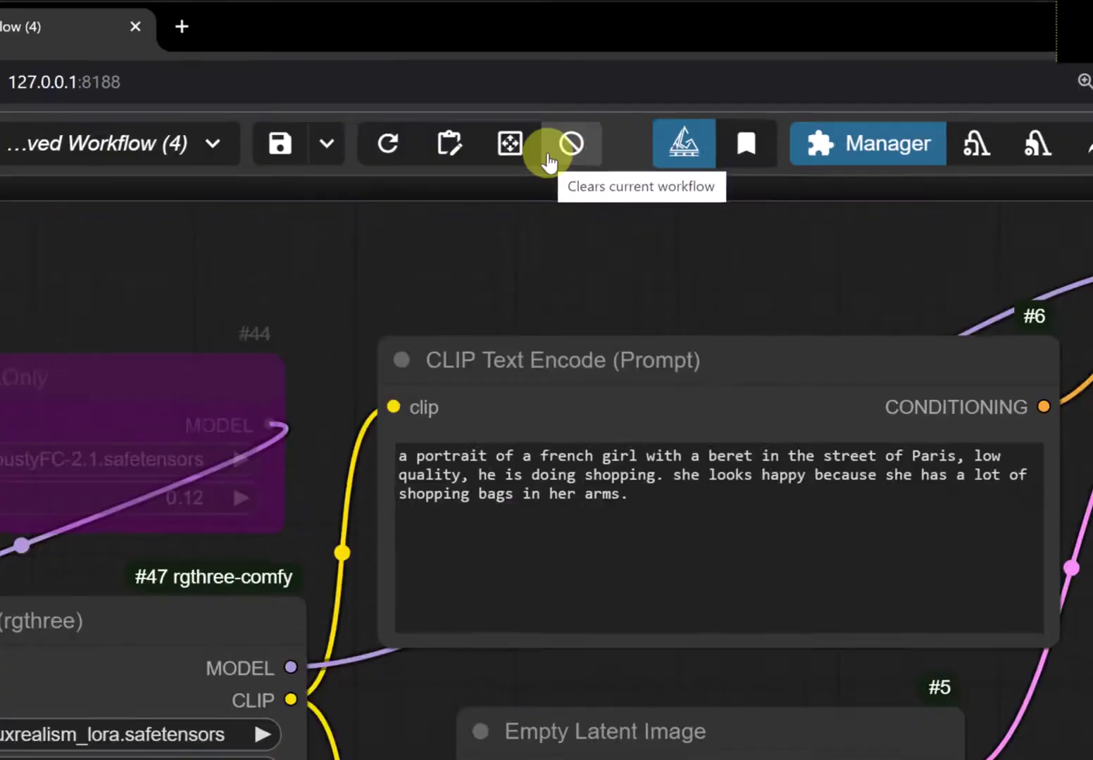
# Clear the ComfyUI canvas and load ComfyUI_01388.png's workflow by dragging it in from Explorer
pyautogui.click(970, 215)
pyautogui.click(699, 172)
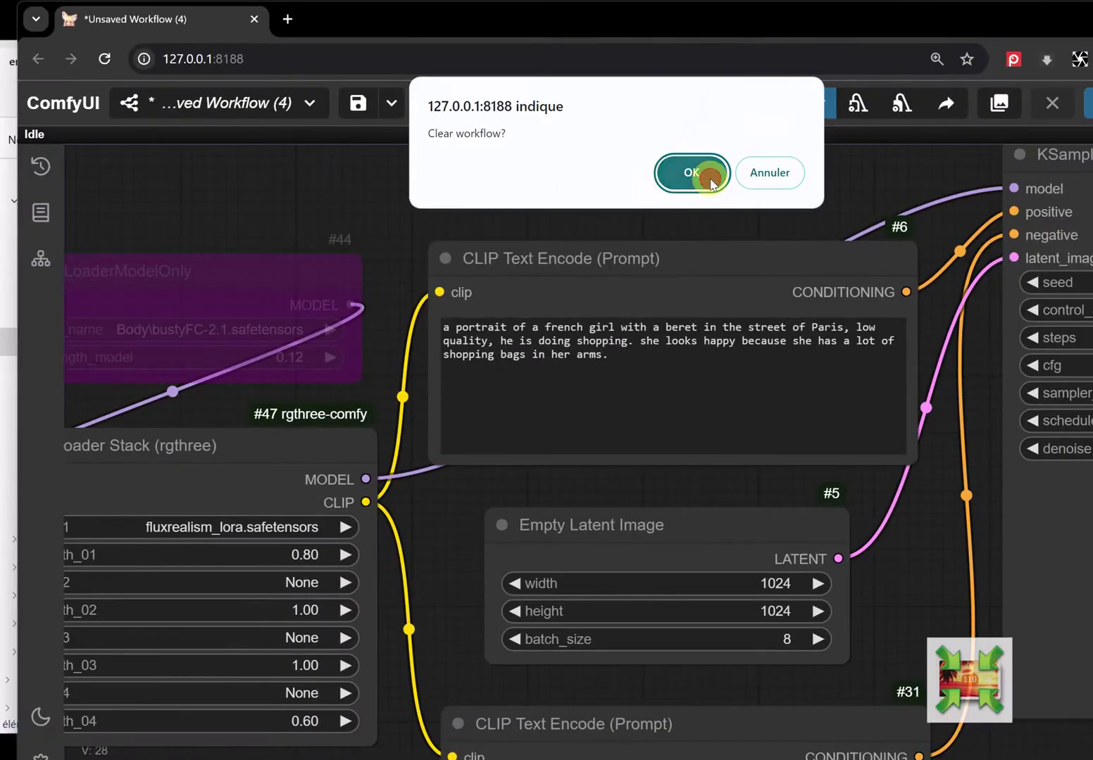
pyautogui.hotkey('alt', 'Tab')
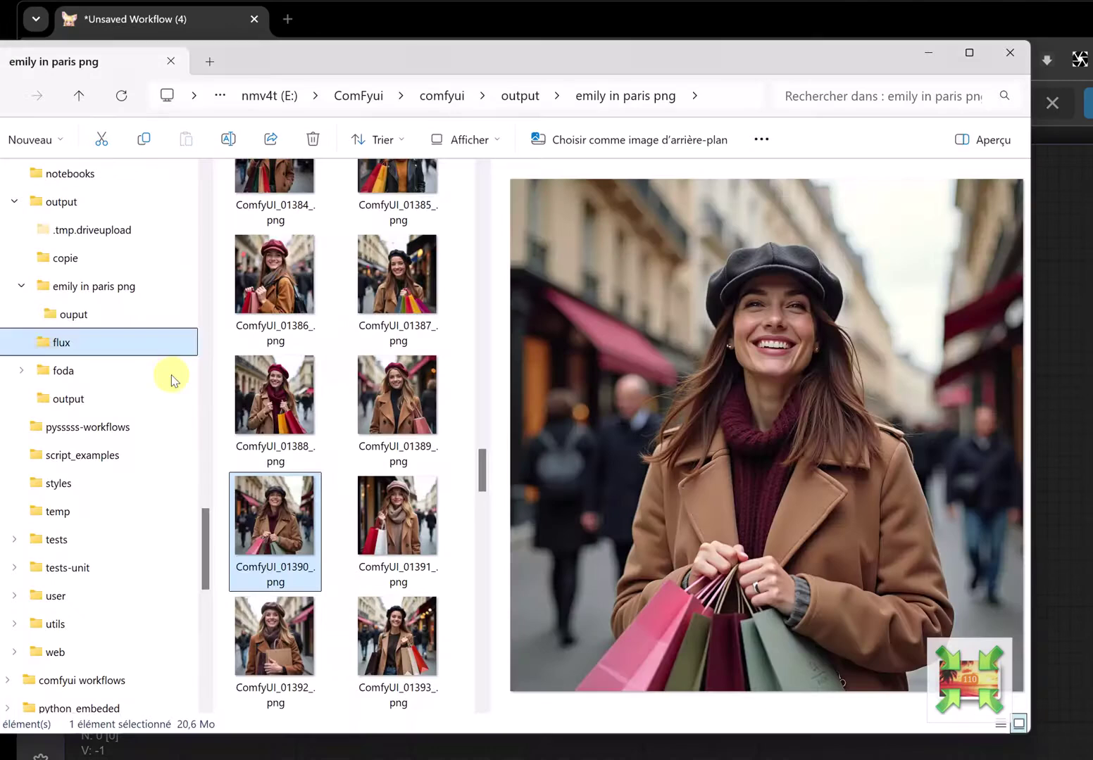
pyautogui.moveTo(275, 394); pyautogui.dragTo(1039, 391)
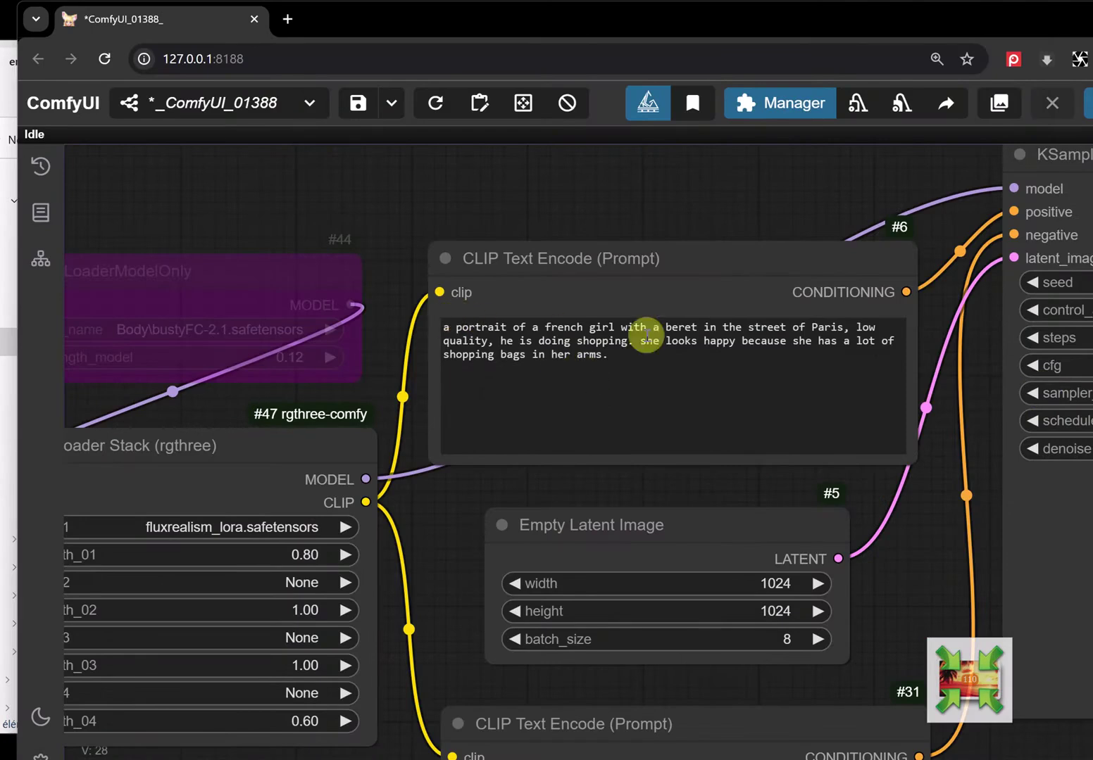
pyautogui.click(8, 342)
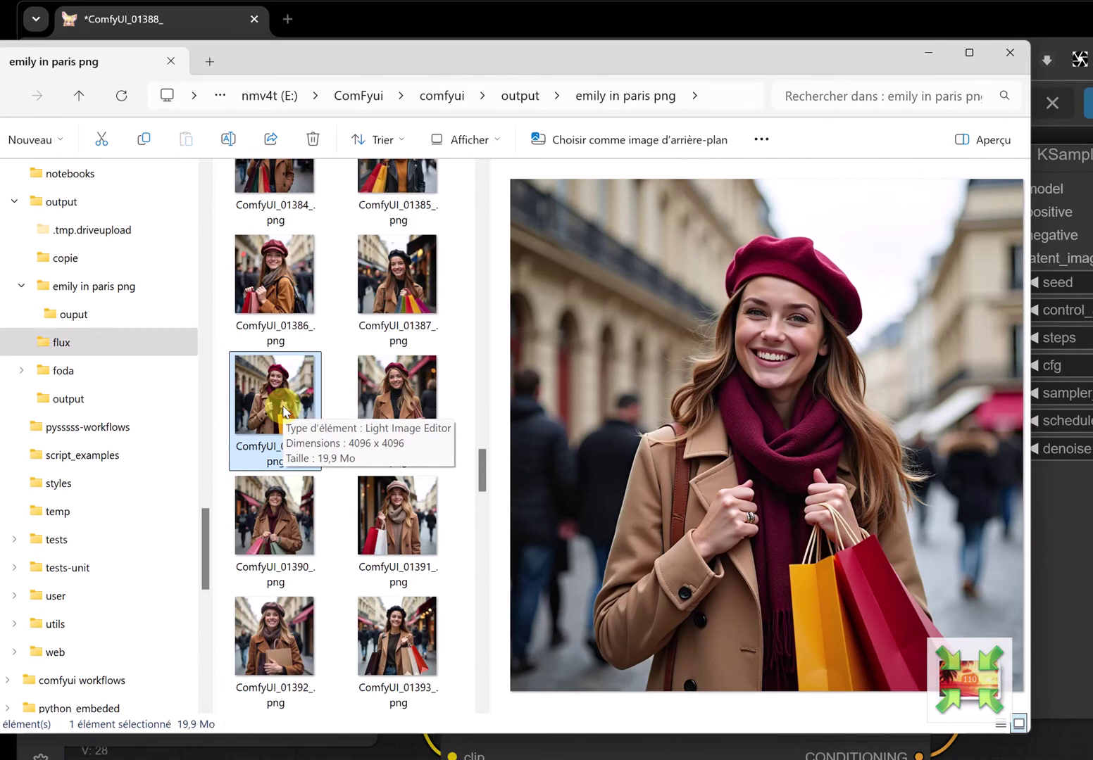
pyautogui.scroll(20, 289, 411)
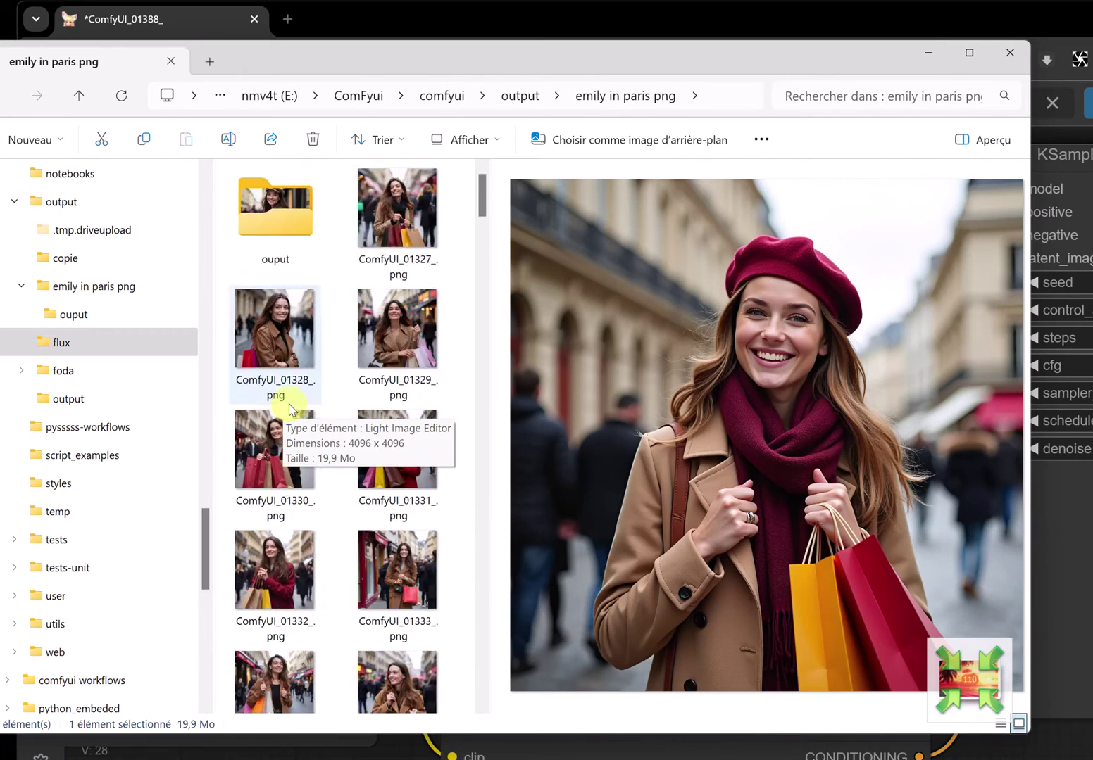
pyautogui.click(397, 266)
pyautogui.moveTo(480, 195); pyautogui.dragTo(484, 701)
pyautogui.keyDown('shift'); pyautogui.click(312, 670); pyautogui.keyUp('shift')
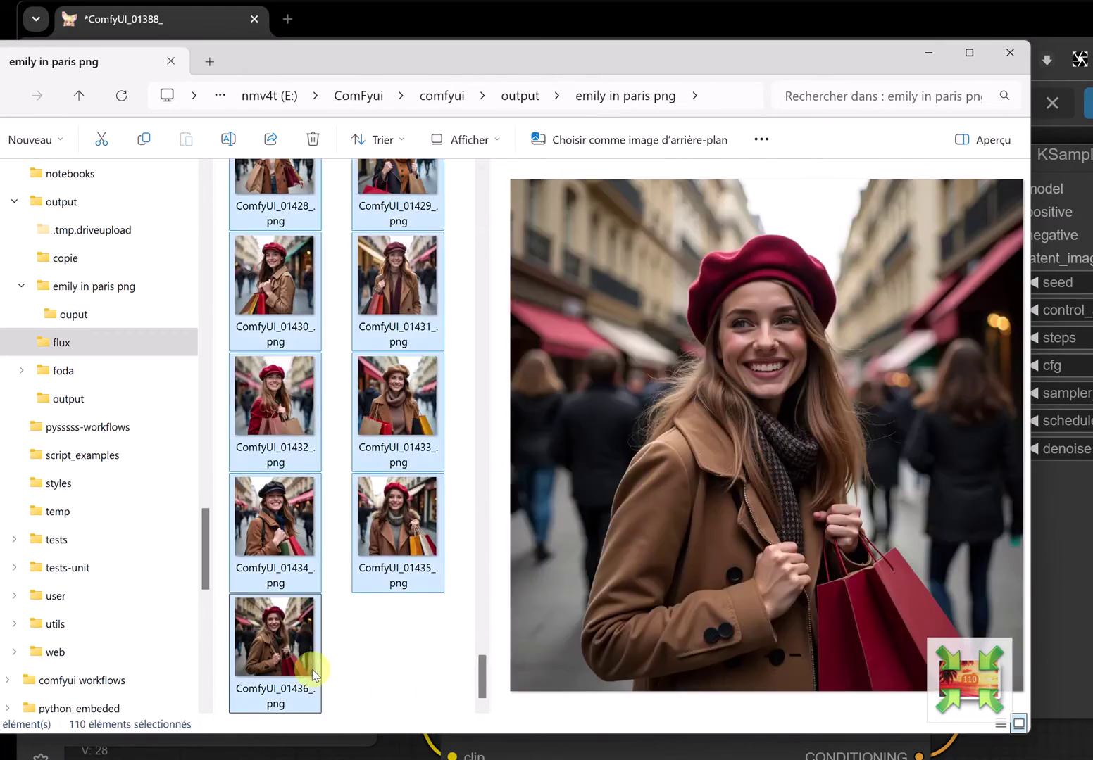
pyautogui.rightClick(312, 669)
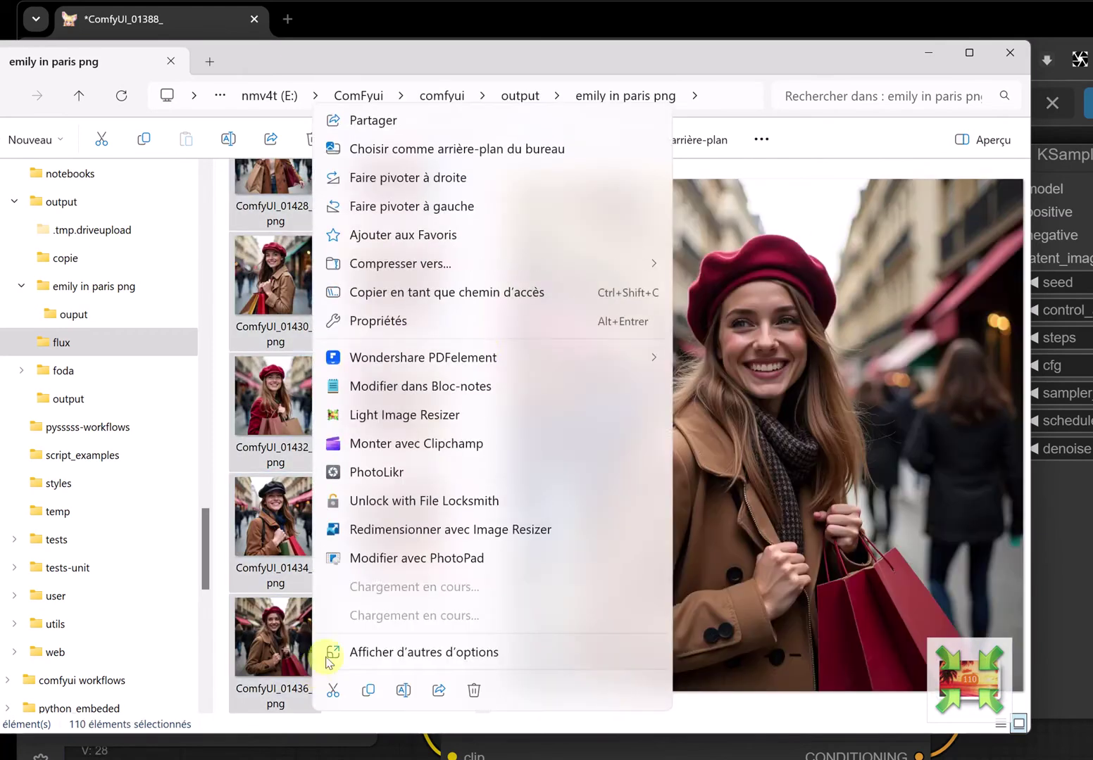
pyautogui.click(478, 331)
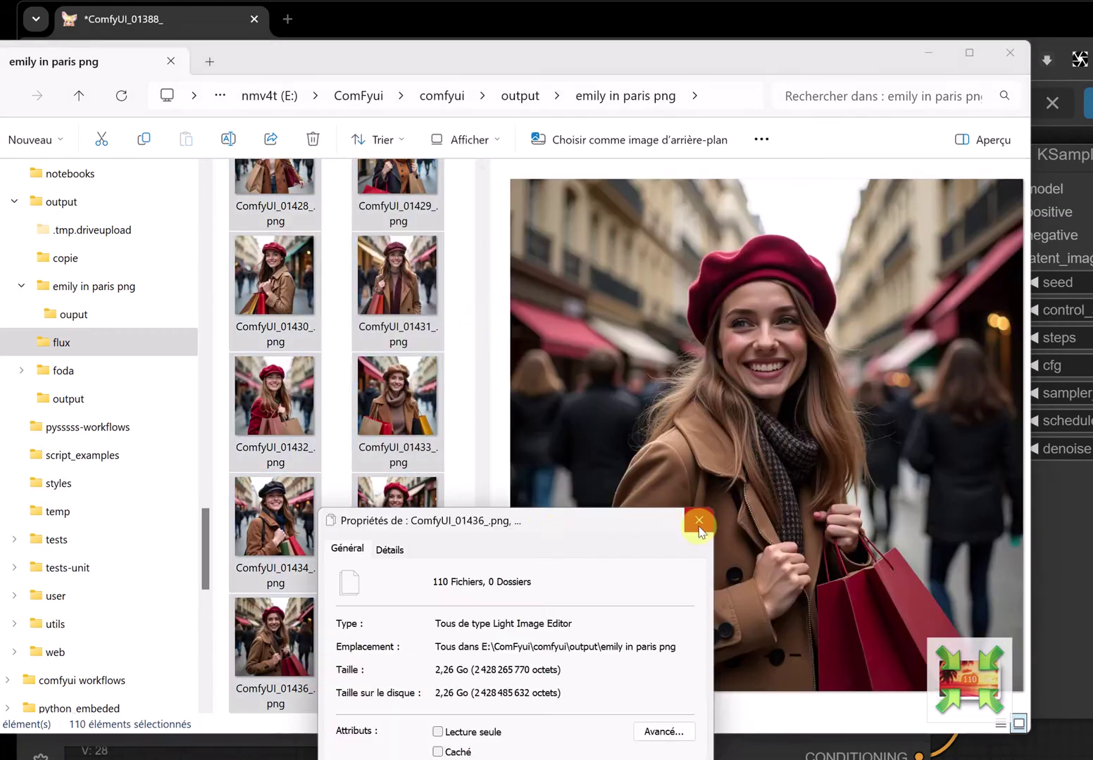
pyautogui.moveTo(632, 497); pyautogui.dragTo(609, 310)
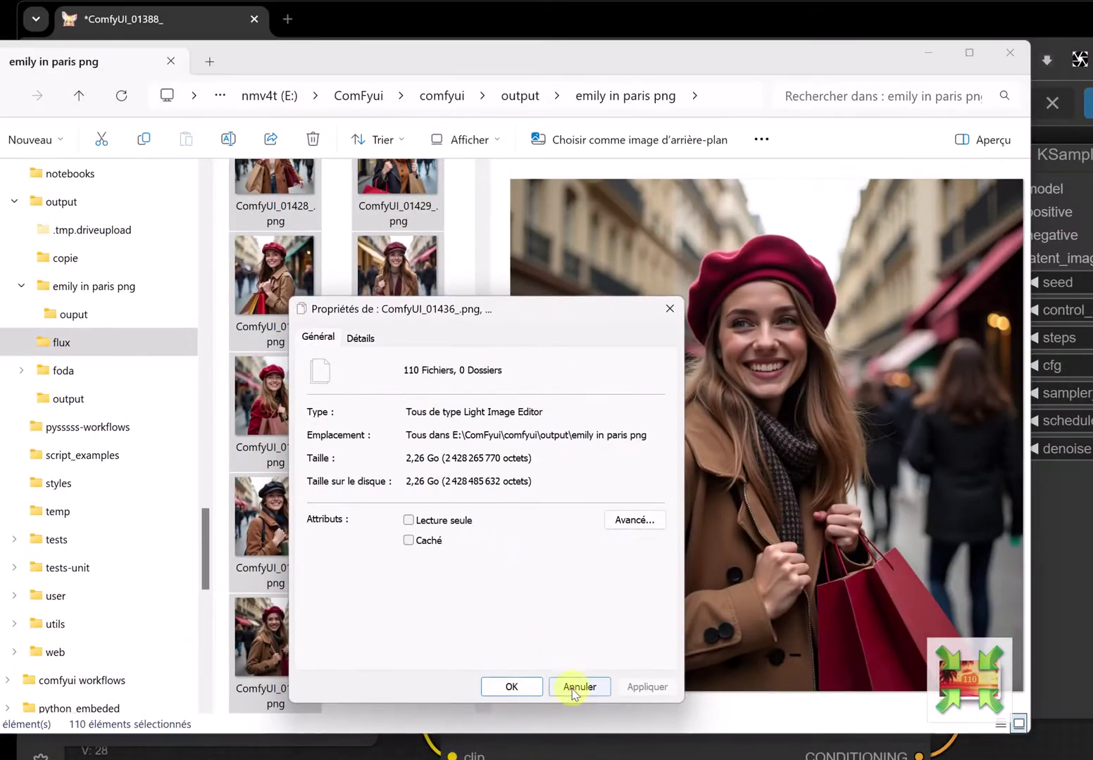
pyautogui.click(574, 694)
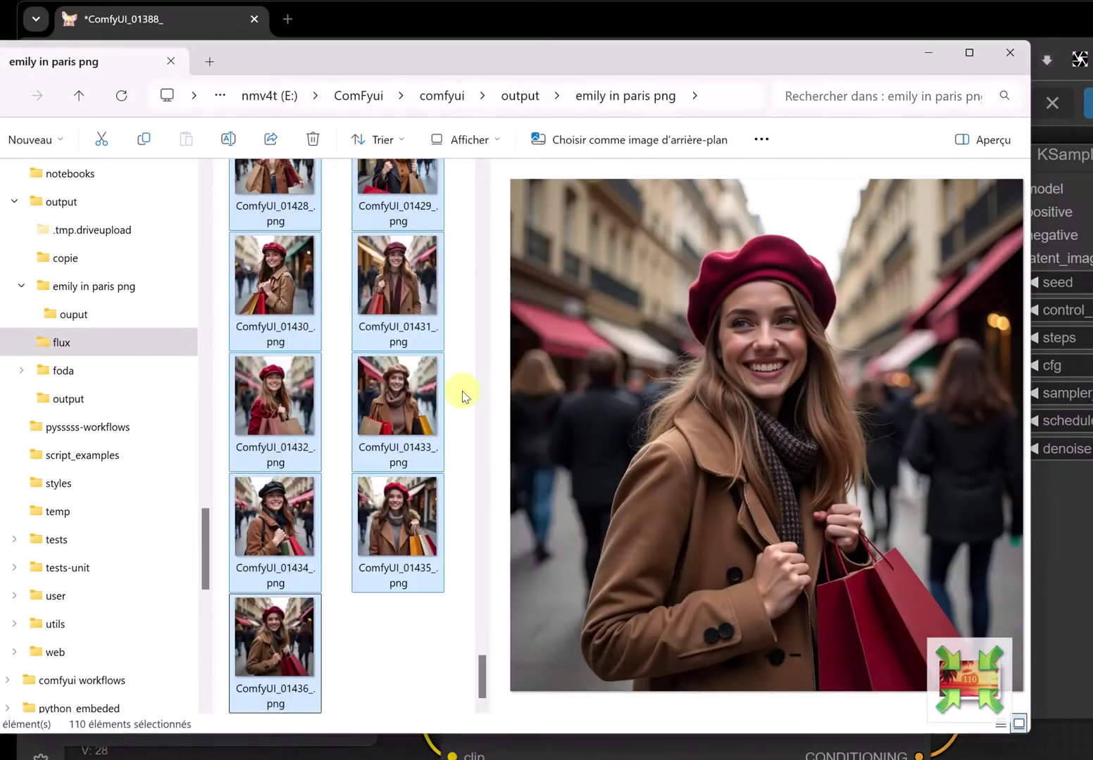
pyautogui.moveTo(478, 683); pyautogui.dragTo(499, 206)
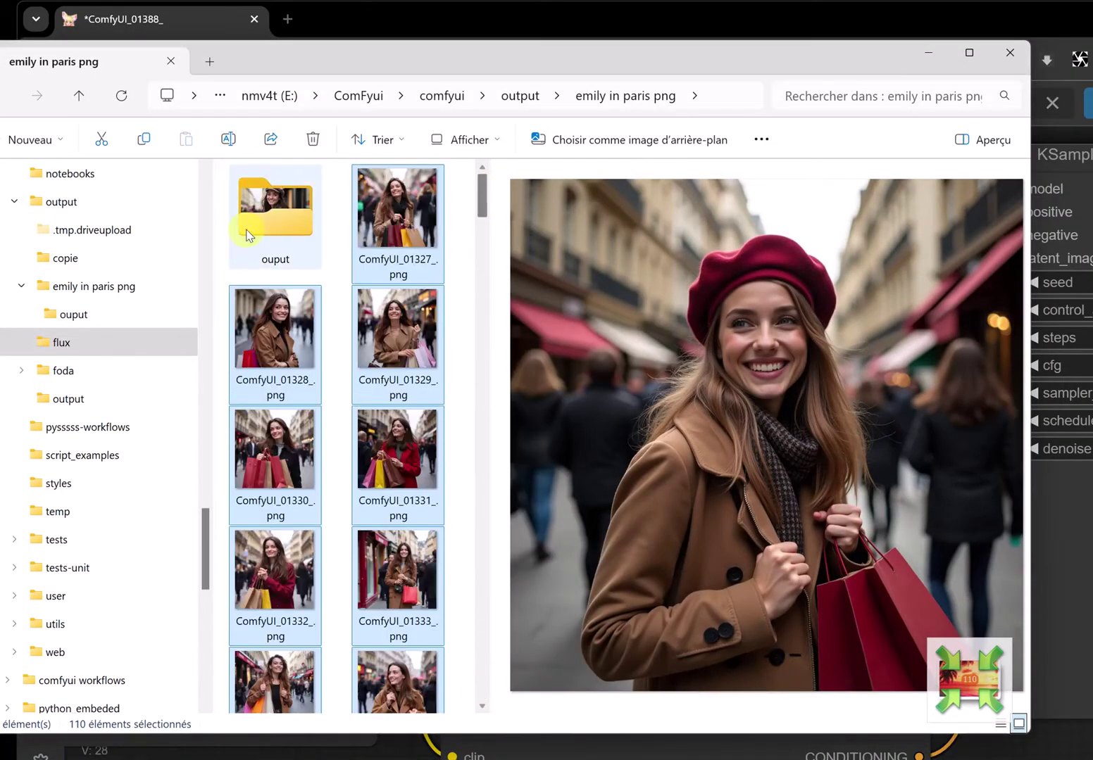
# Confirm the 110 WebP copies in ouput total 103 Mo, with ComfyUI_01330 at 905 Ko
pyautogui.doubleClick(246, 227)
pyautogui.hotkey('ctrl', 'a')
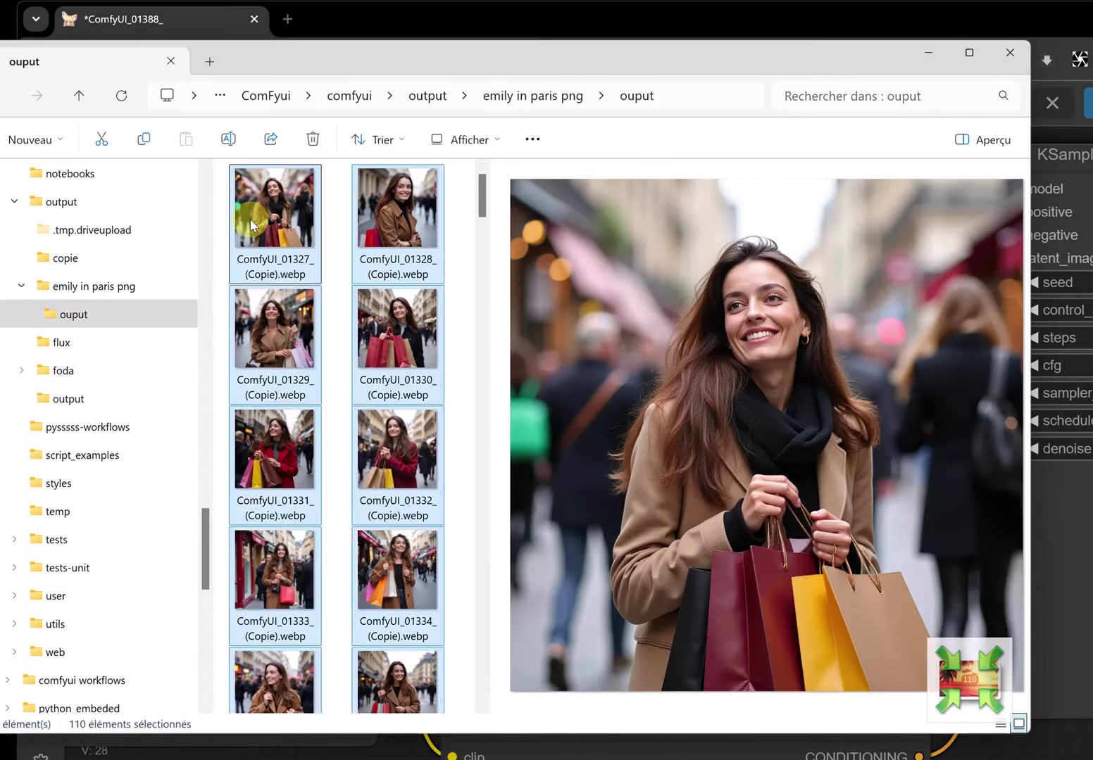
pyautogui.rightClick(251, 226)
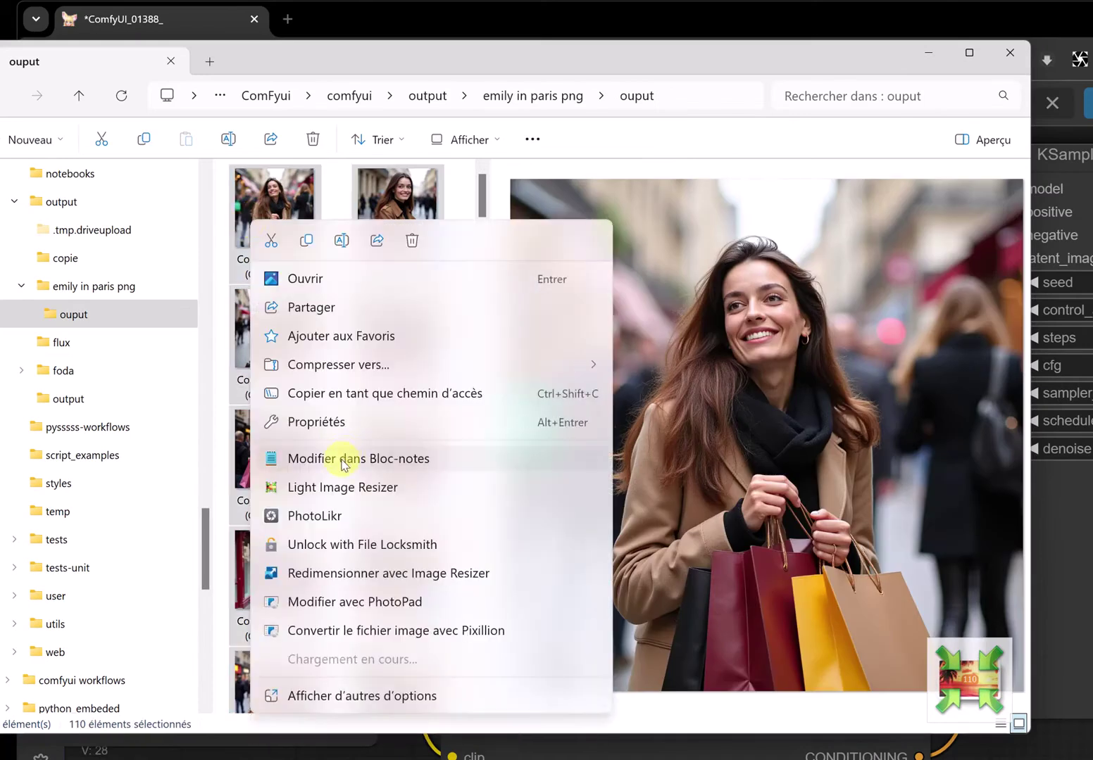
pyautogui.click(366, 424)
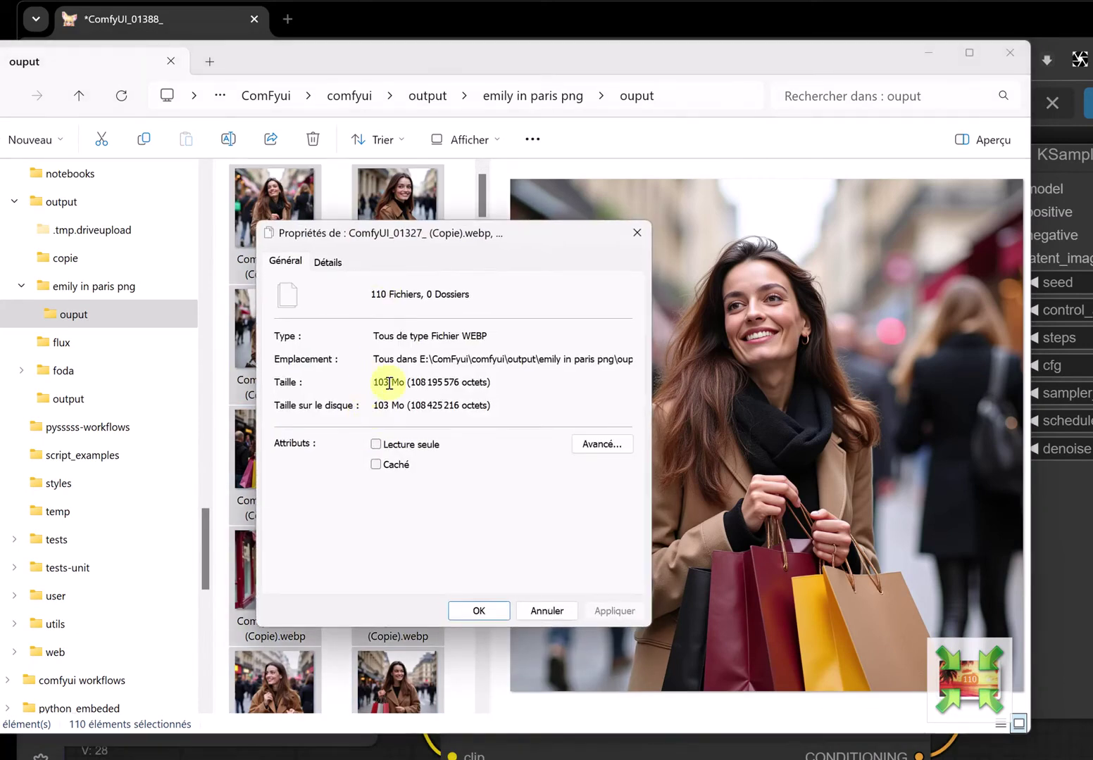
pyautogui.click(533, 611)
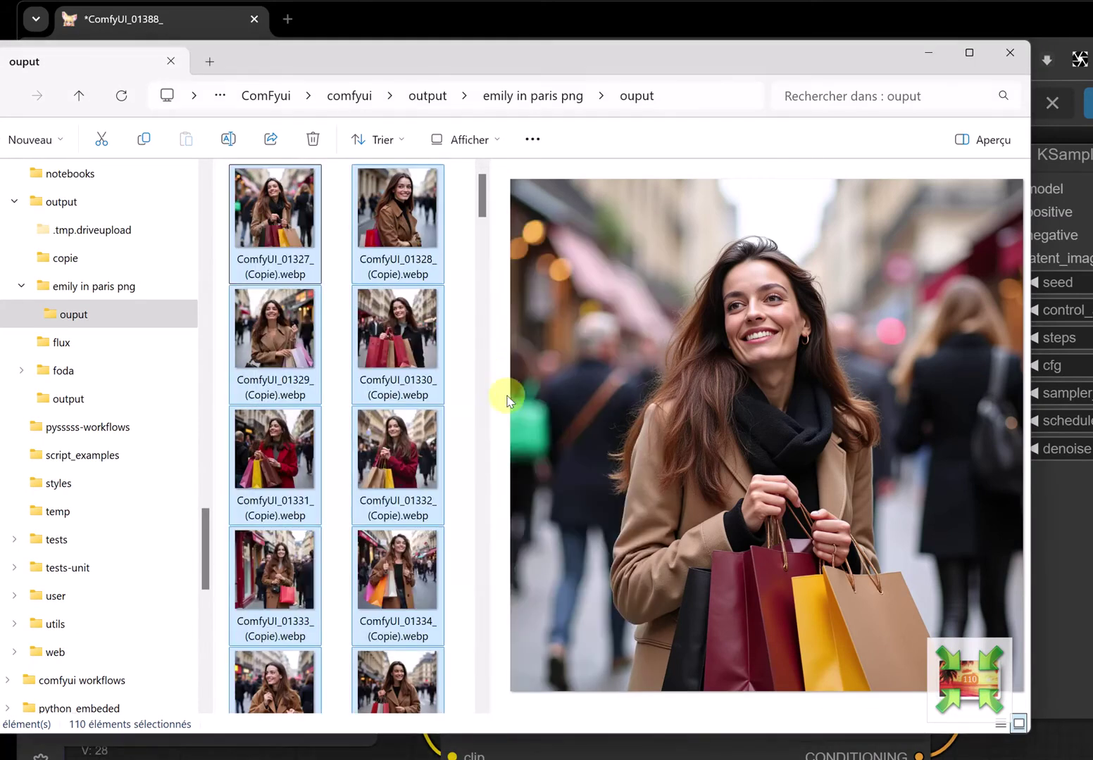
pyautogui.click(398, 380)
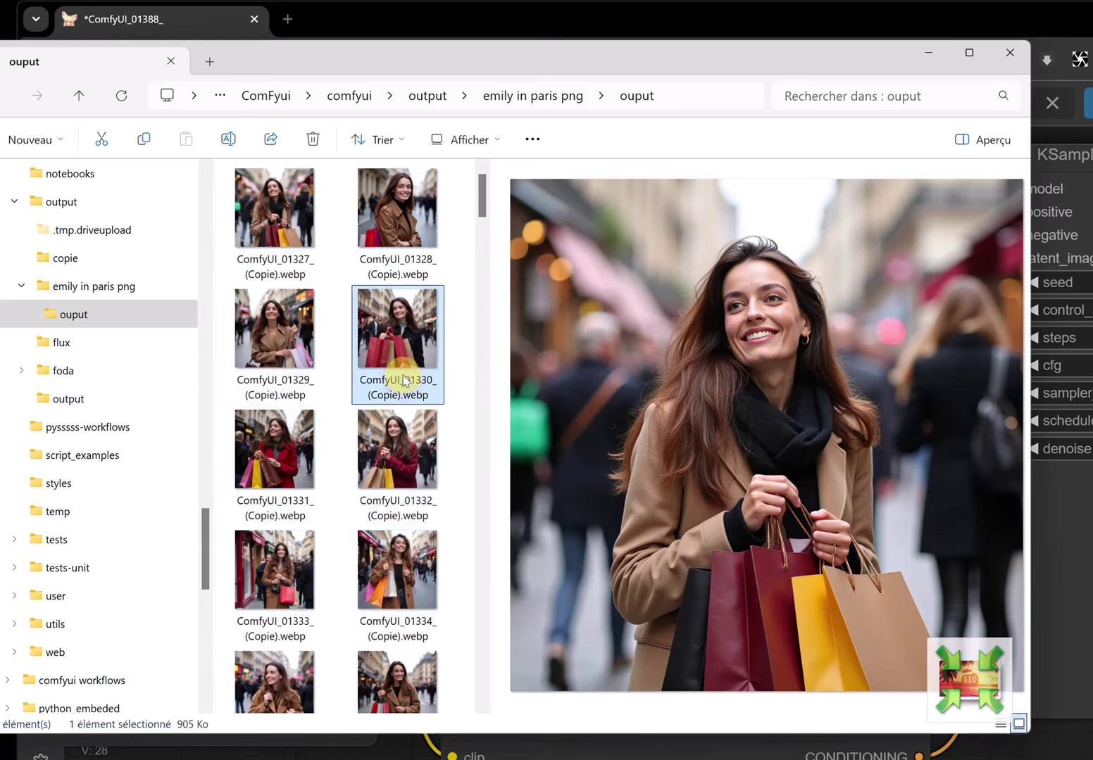
# Clear the ComfyUI canvas and load the workflow from the ComfyUI_01329 (Copie).webp copy
pyautogui.click(632, 15)
pyautogui.click(567, 103)
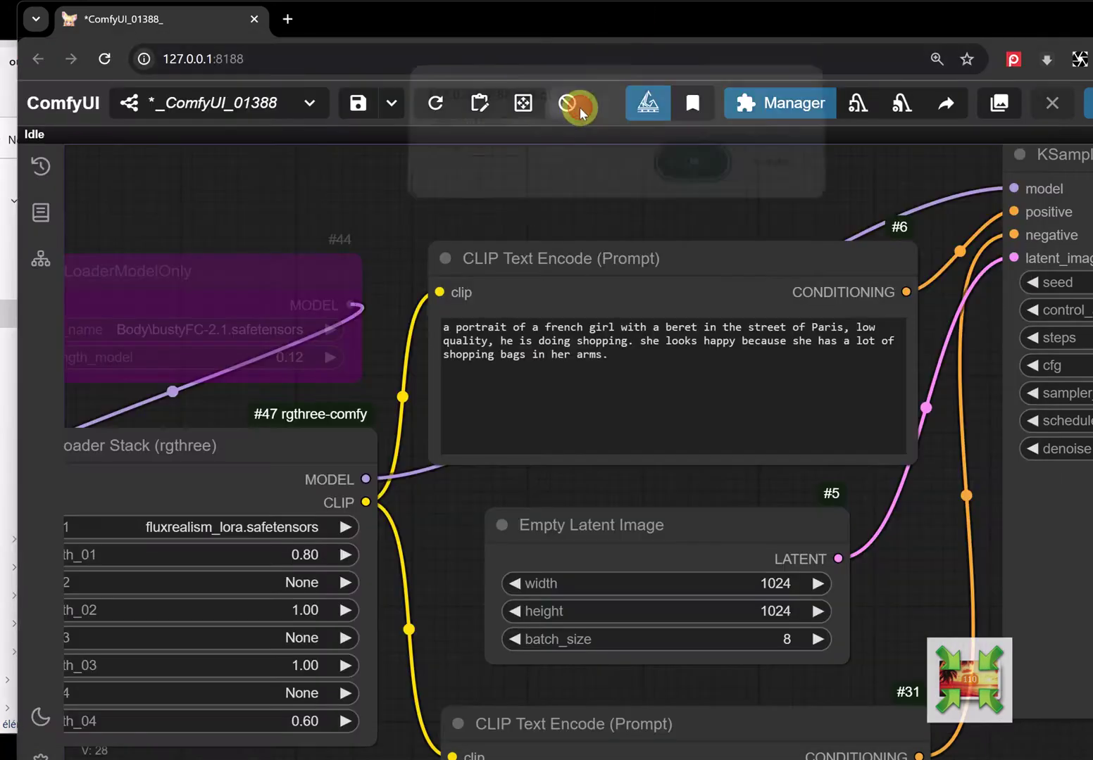
pyautogui.click(689, 176)
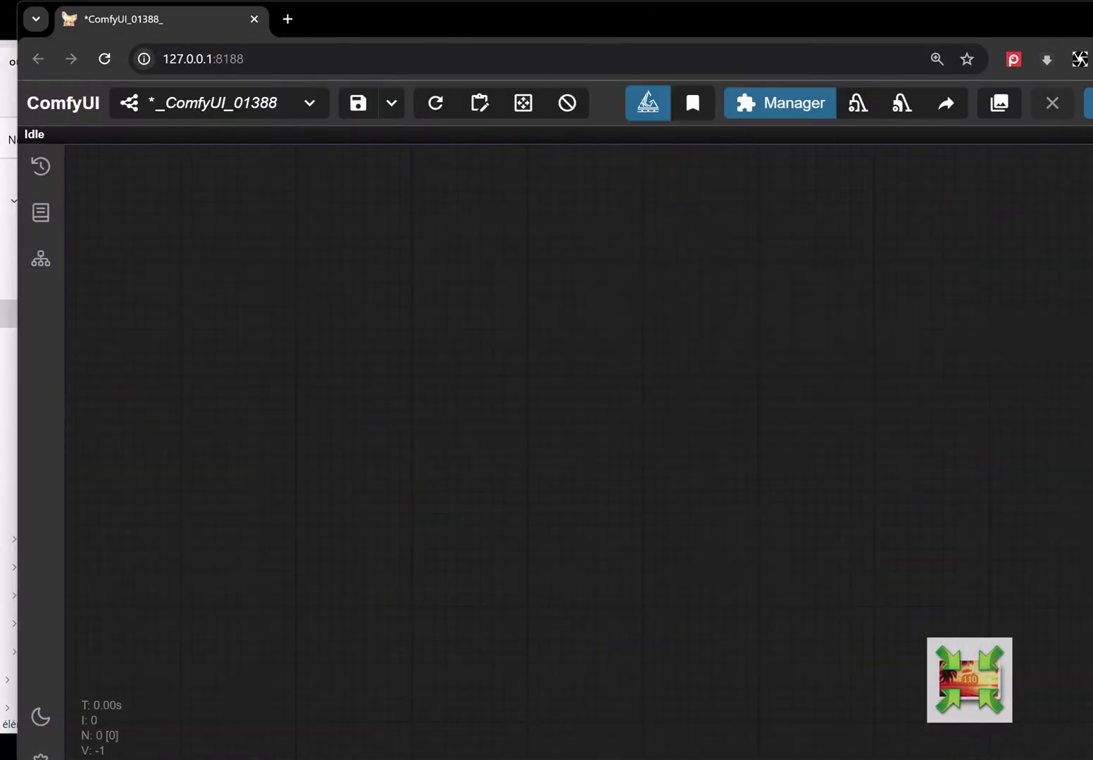
pyautogui.click(8, 78)
pyautogui.click(270, 308)
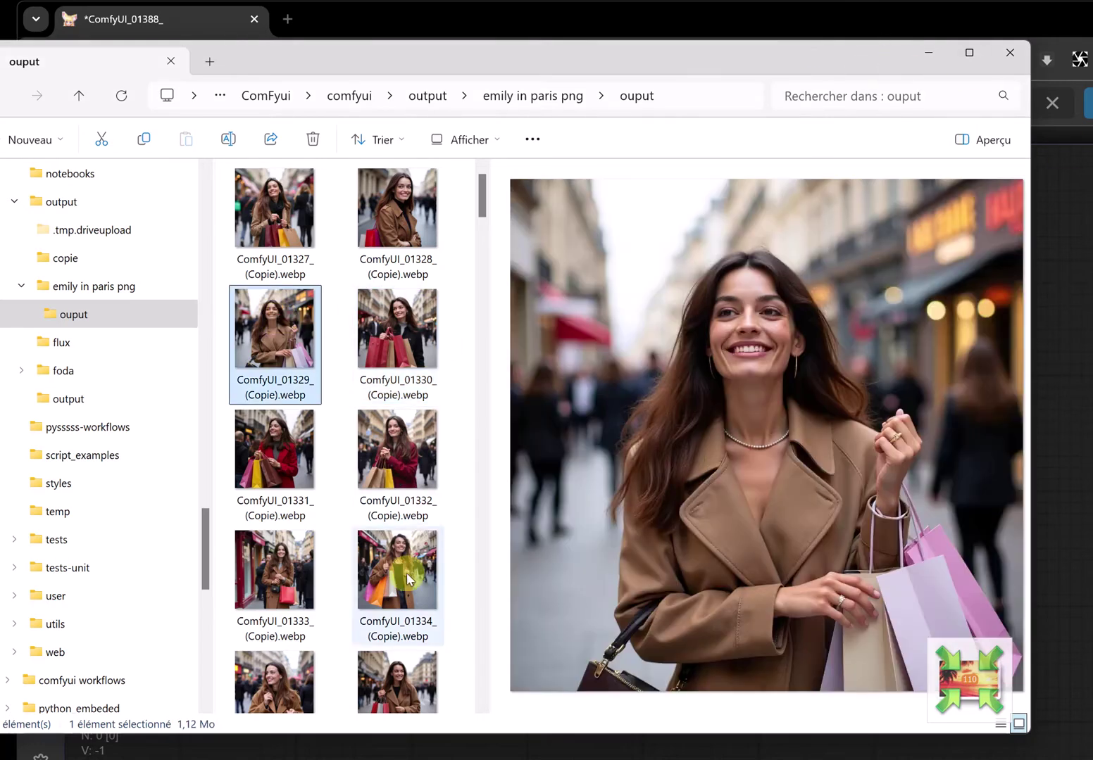
pyautogui.scroll(-10, 366, 573)
pyautogui.moveTo(398, 521); pyautogui.dragTo(1056, 463)
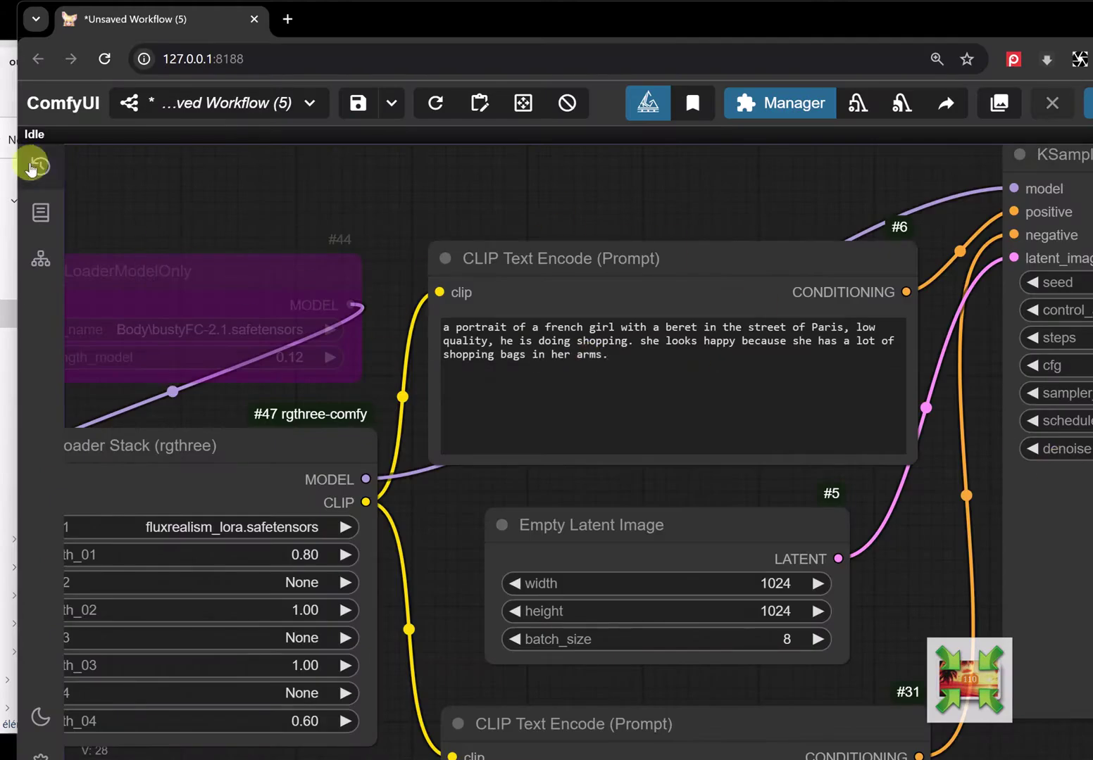
# Select PNGs ComfyUI_01327 through 01329 (66,0 Mo) in 'emily in paris png' and open their context menu
pyautogui.hotkey('alt', 'Tab')
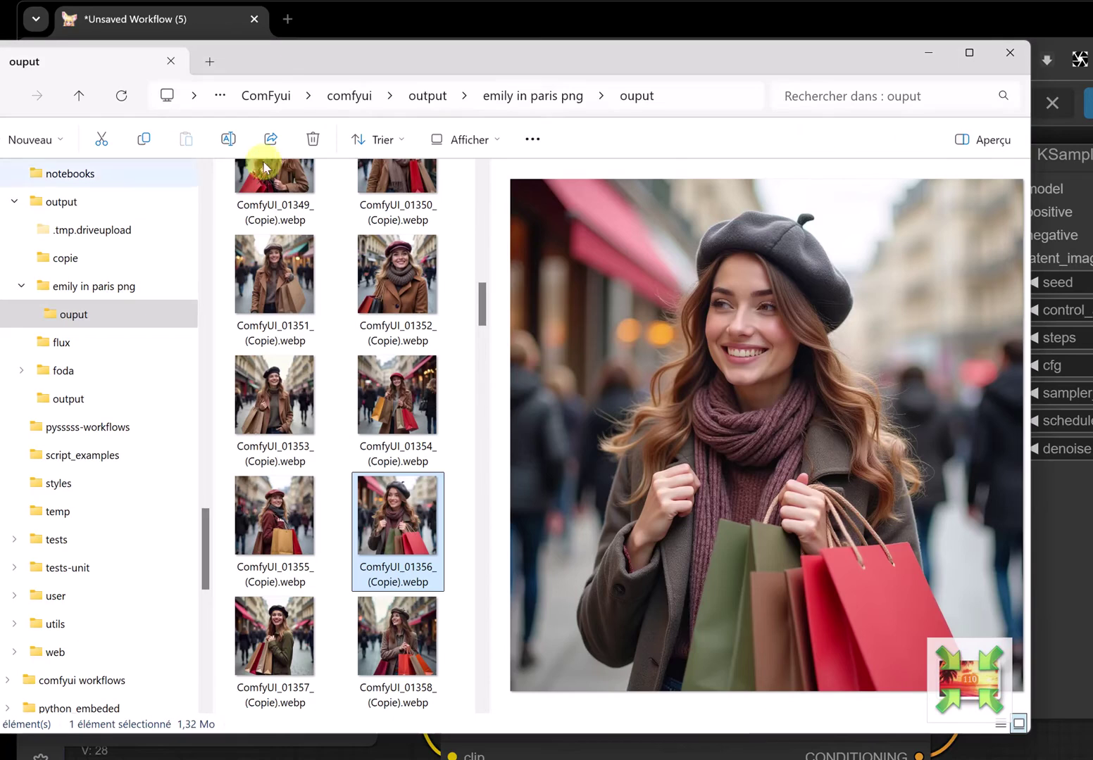
pyautogui.click(547, 100)
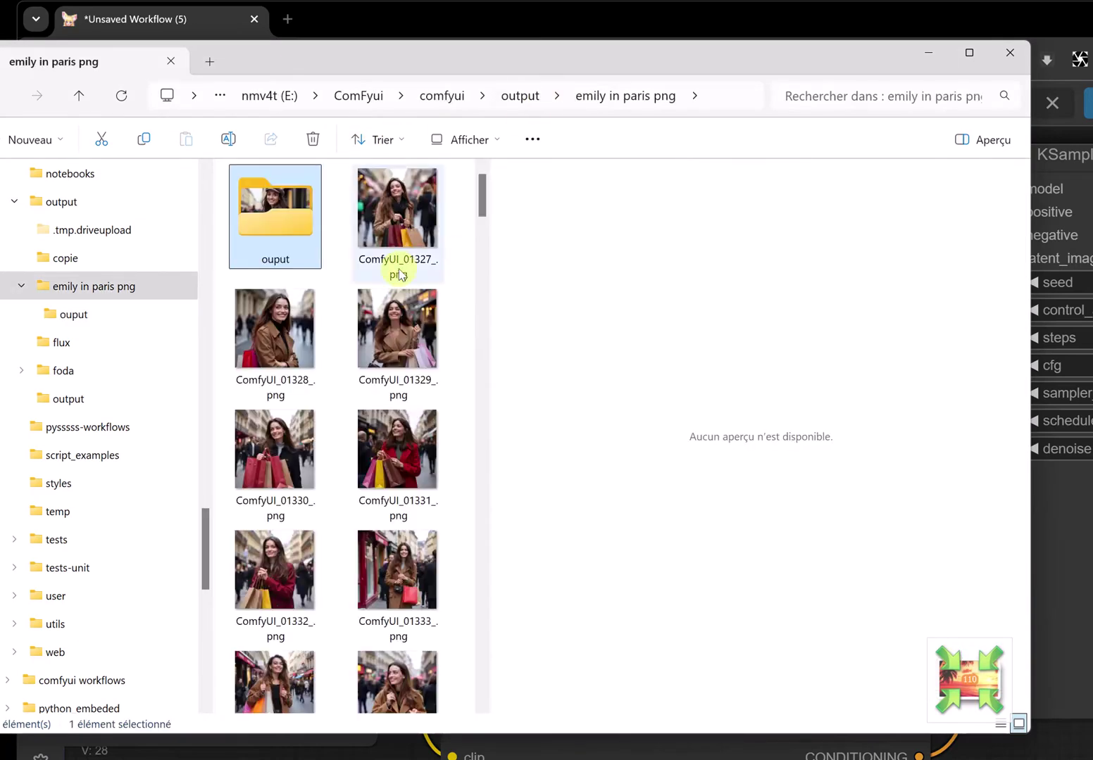
pyautogui.click(416, 223)
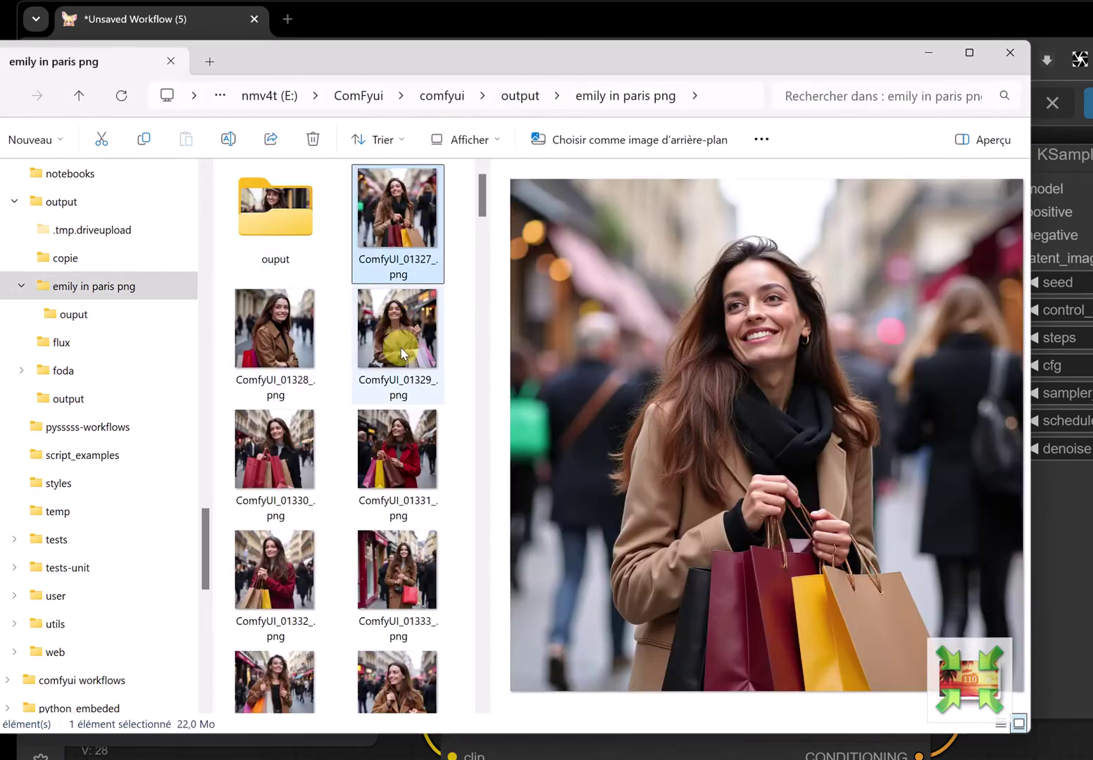
pyautogui.keyDown('shift'); pyautogui.click(402, 356); pyautogui.keyUp('shift')
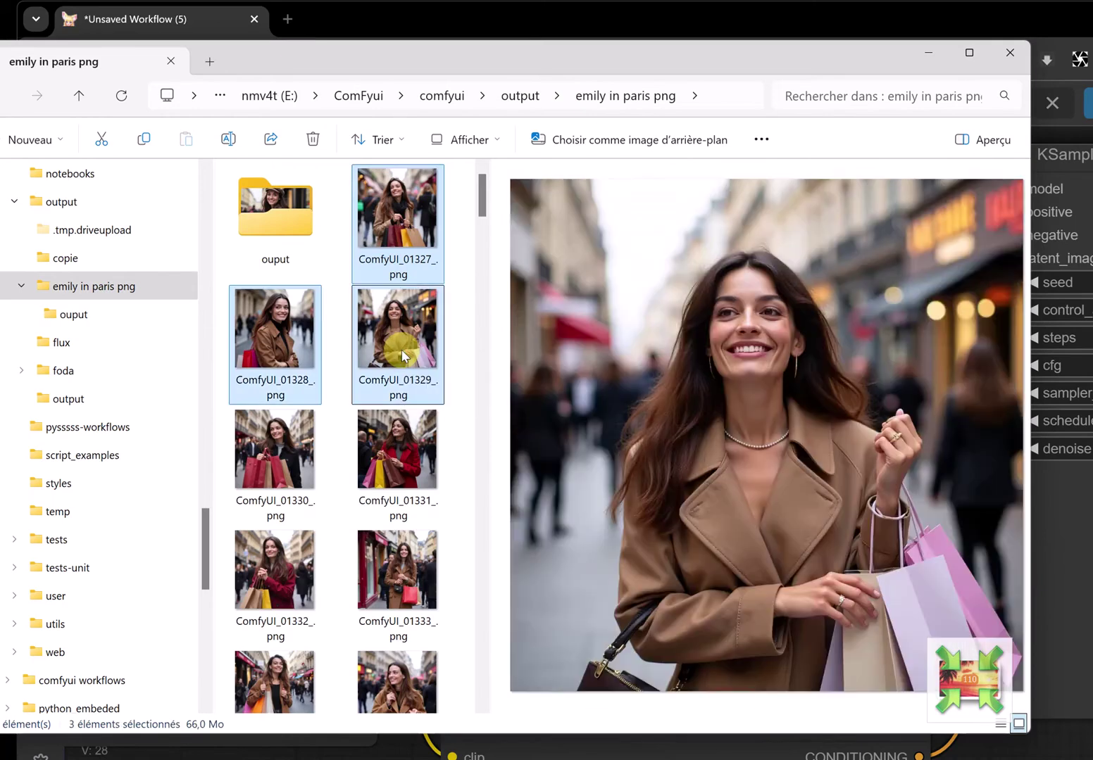
pyautogui.rightClick(402, 355)
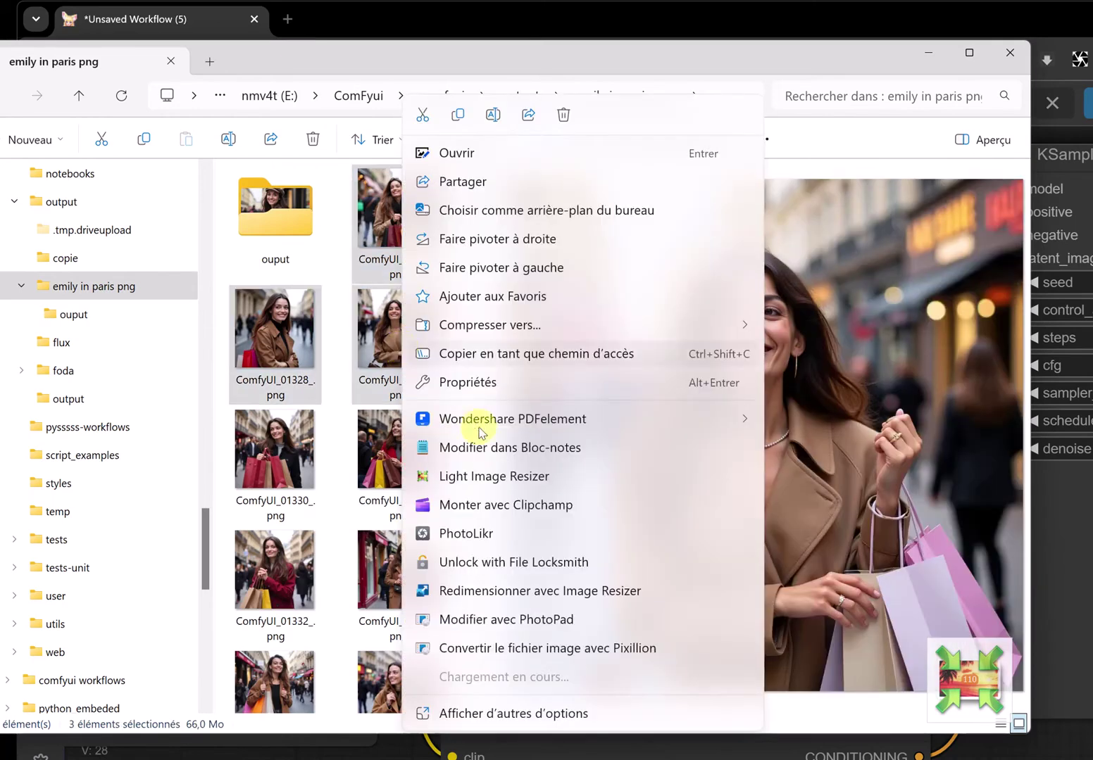
# Load the three PNGs into Light Image Resizer for 85% WebP output and show Misc options
pyautogui.click(493, 507)
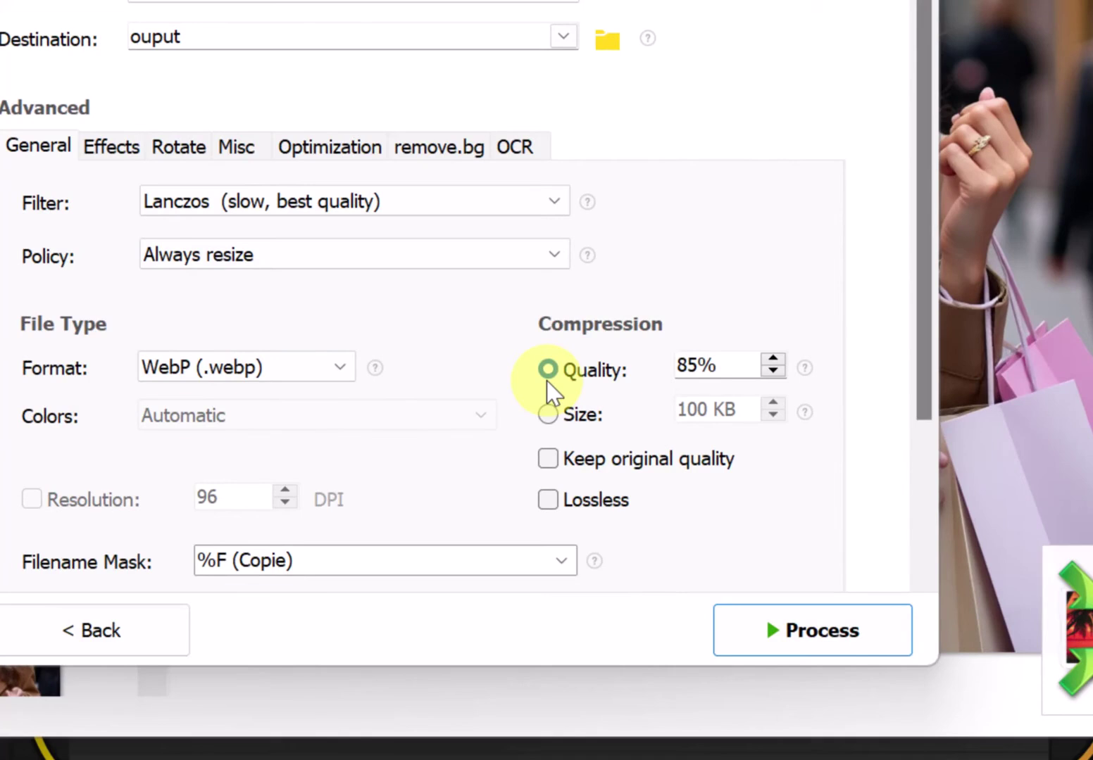
pyautogui.click(229, 151)
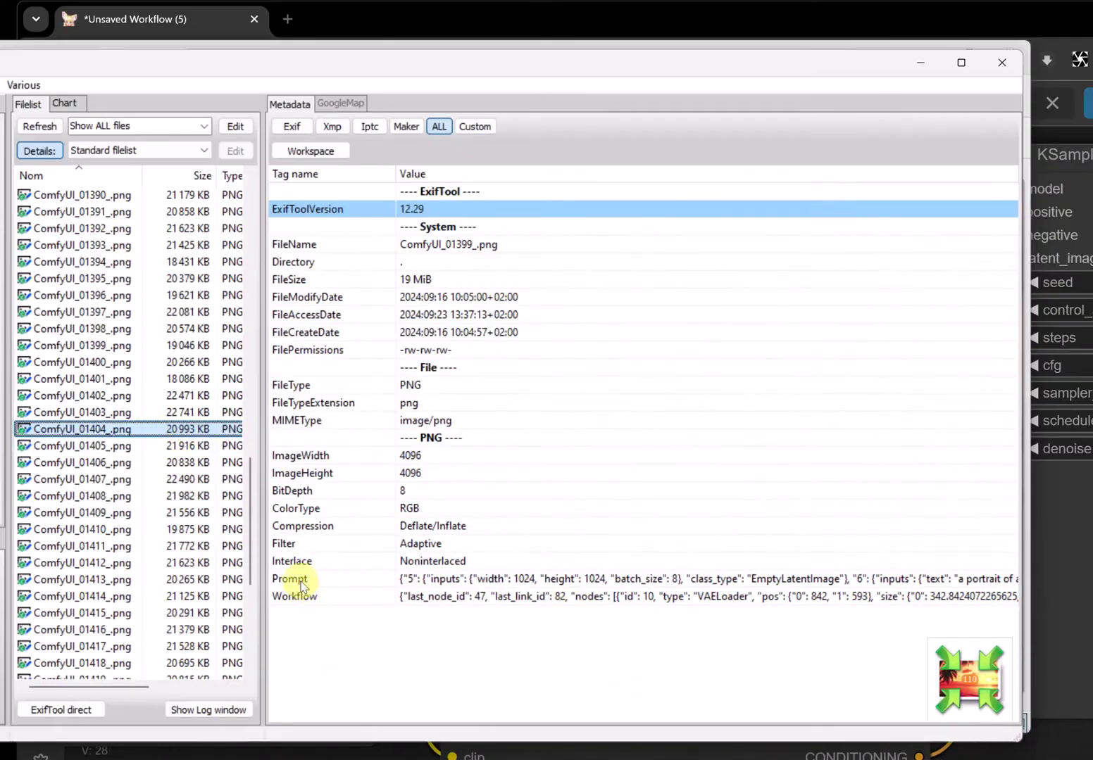
# Verify in ExifTool GUI that the ComfyUI PNG holds Prompt and Workflow tags, then minimize it
pyautogui.moveTo(131, 69)
pyautogui.mouseDown()
pyautogui.moveTo(362, 69)
pyautogui.moveTo(109, 72)
pyautogui.mouseUp()
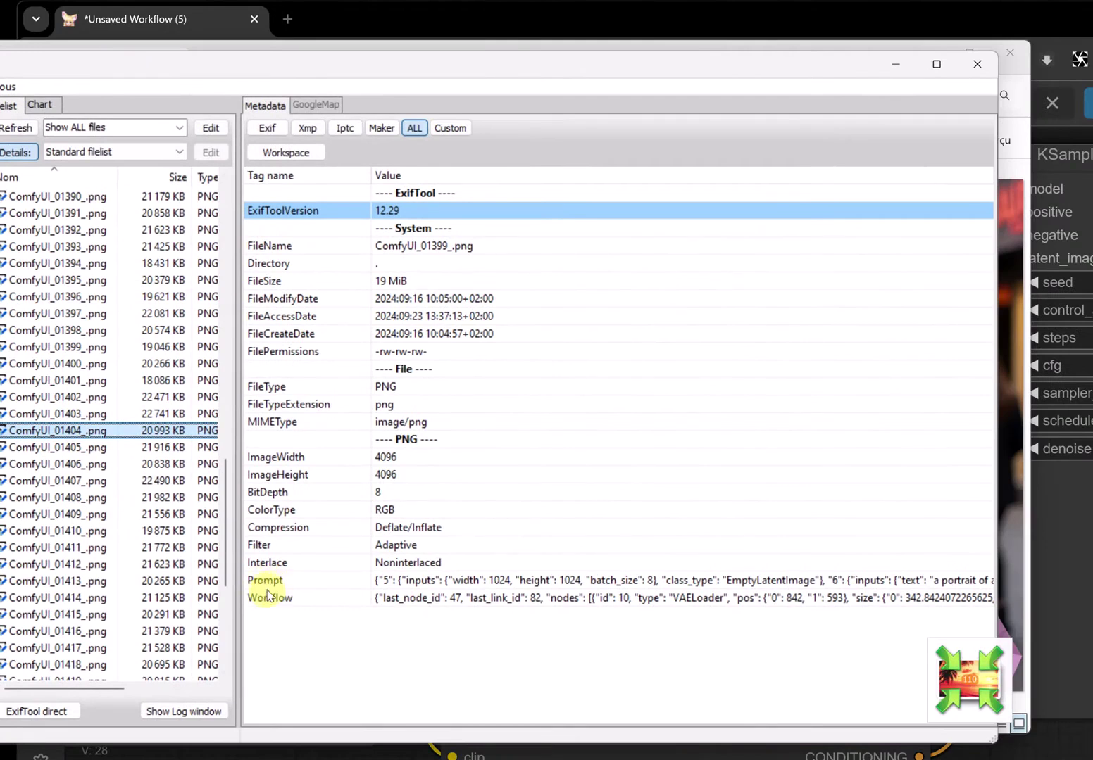
pyautogui.click(895, 67)
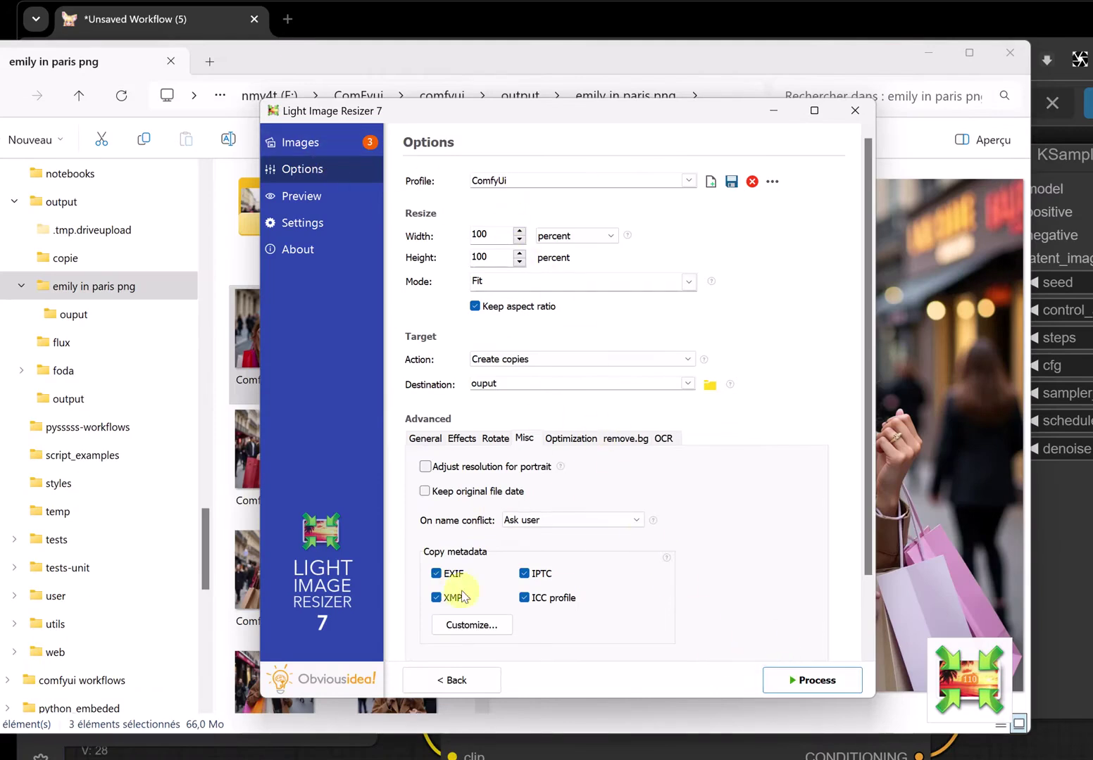
# Start processing the three images, raising a conflict over ComfyUI_01329_ (Copie).webp
pyautogui.click(790, 681)
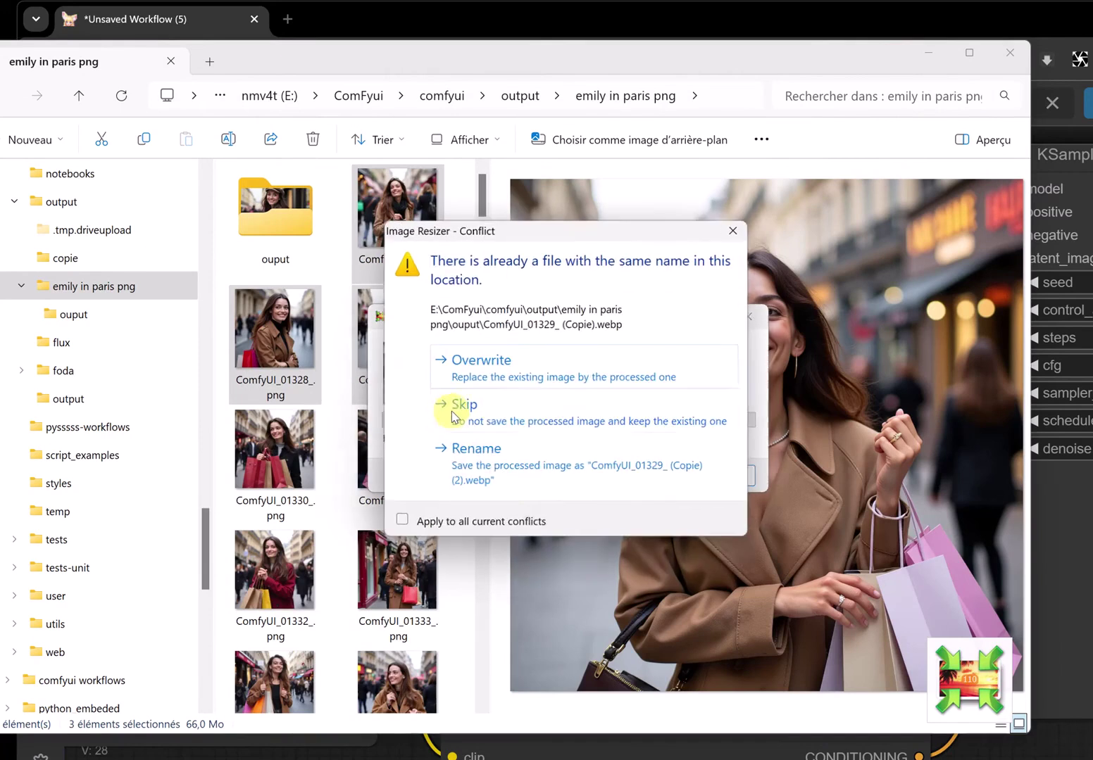
# Overwrite all conflicting copies, finishing 3 images with 62,98 MB (-95,36%) saved
pyautogui.click(506, 372)
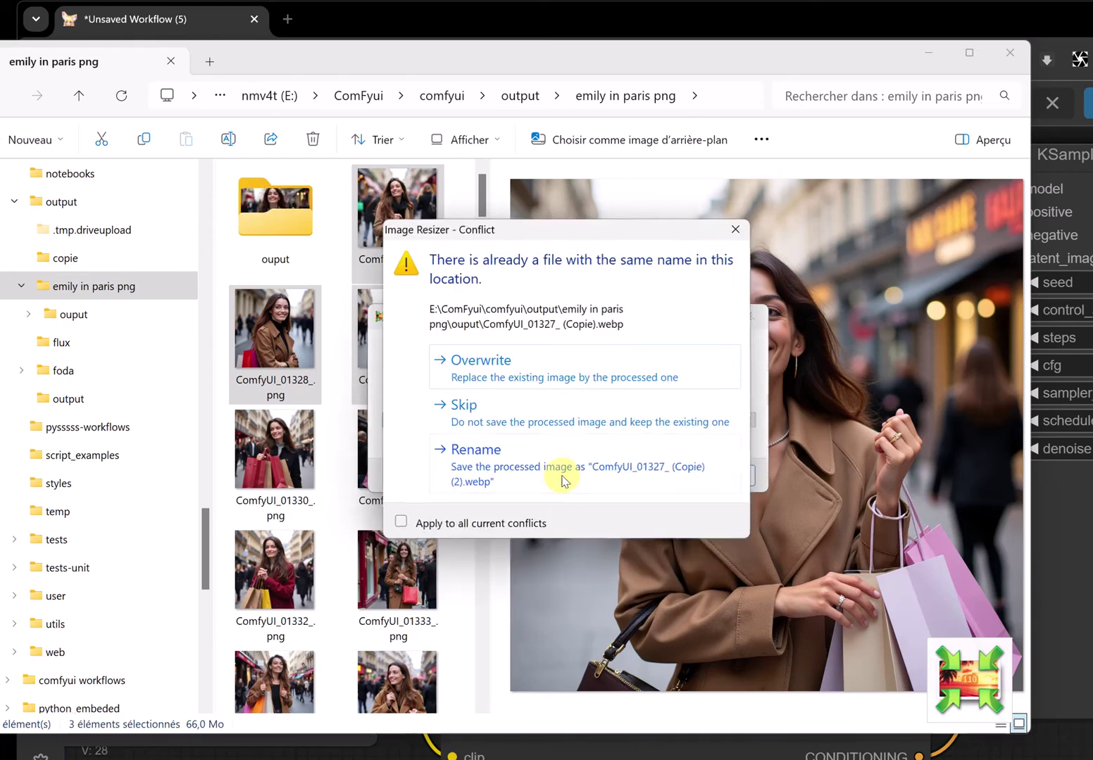
pyautogui.click(401, 522)
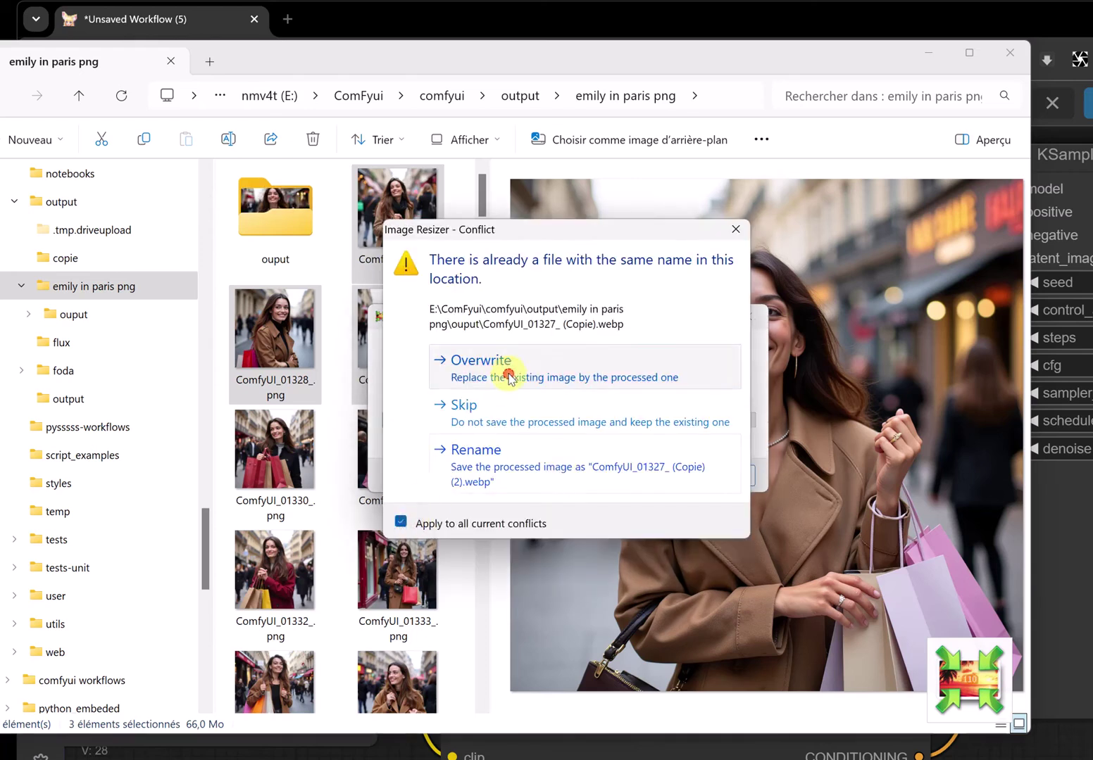
pyautogui.click(504, 369)
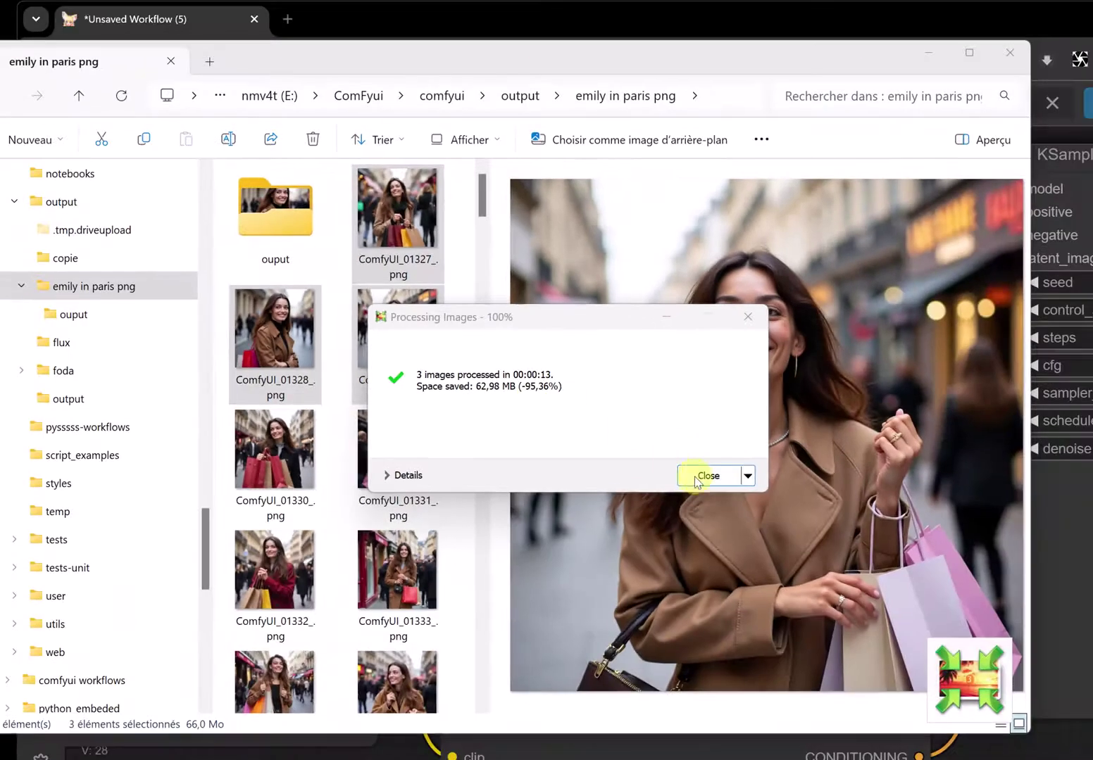
# Open the ouput folder and pick the ComfyUI_01329_ WebP copy beside the ComfyUI window
pyautogui.click(880, 539)
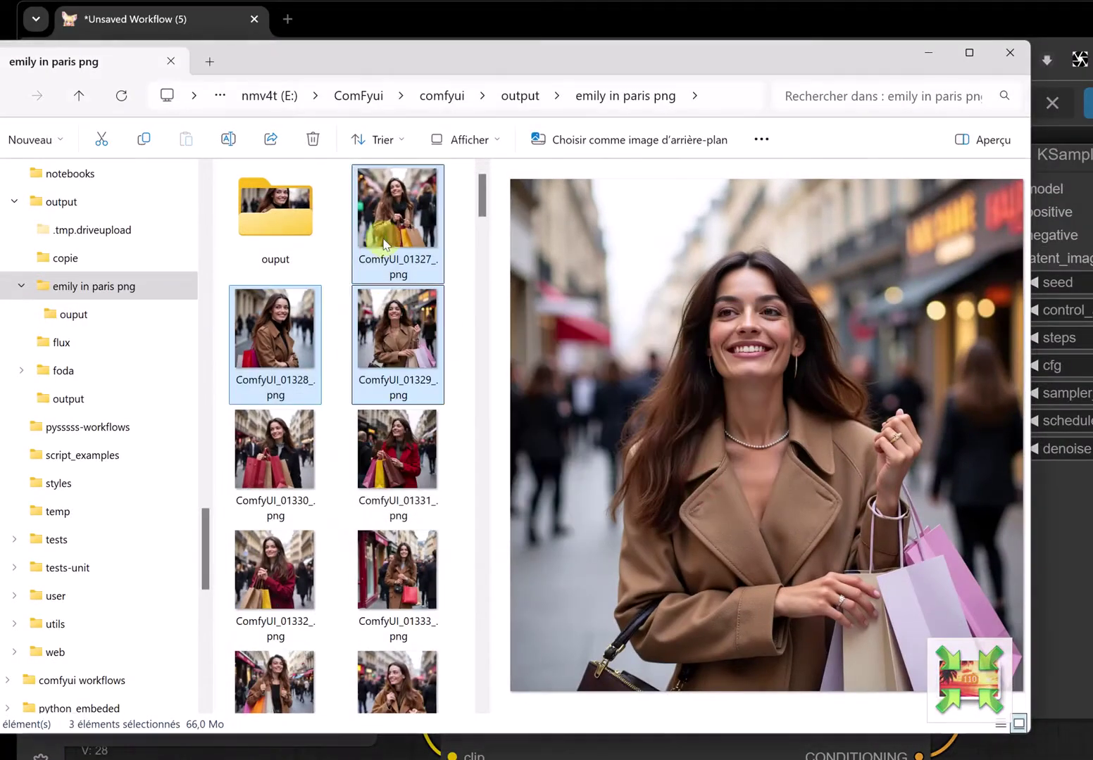
pyautogui.doubleClick(279, 211)
pyautogui.click(388, 230)
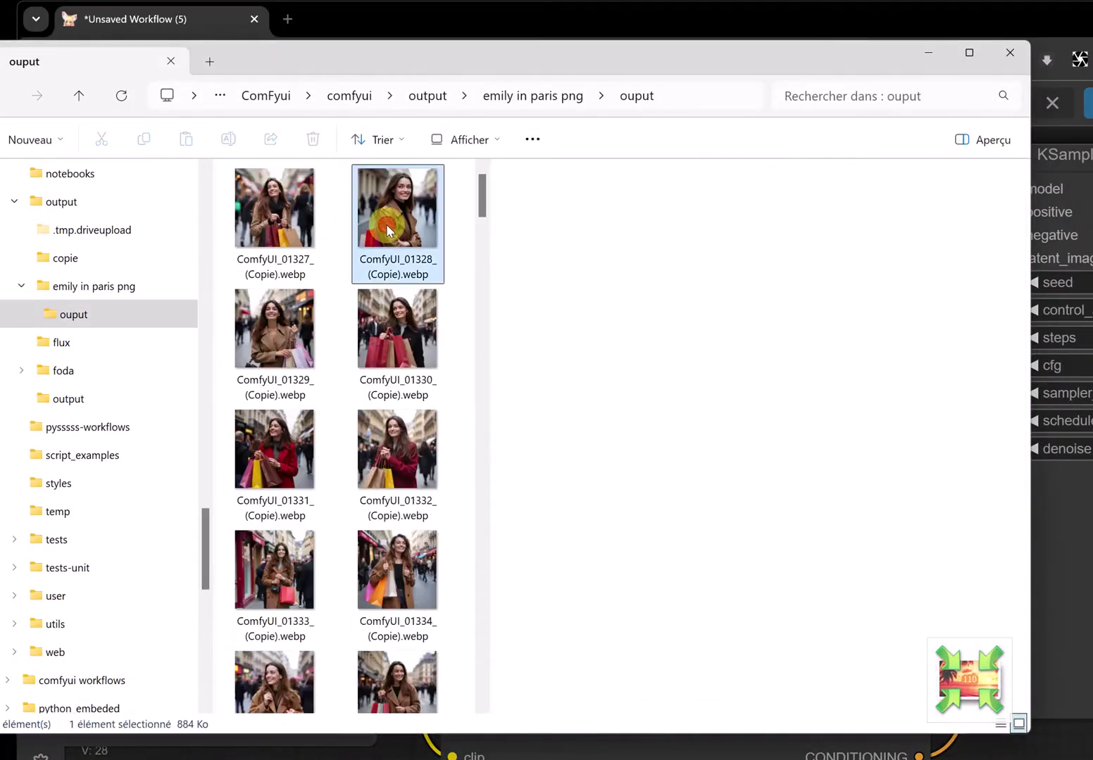
pyautogui.click(409, 16)
pyautogui.moveTo(470, 20); pyautogui.dragTo(617, 32)
pyautogui.click(112, 54)
pyautogui.click(266, 318)
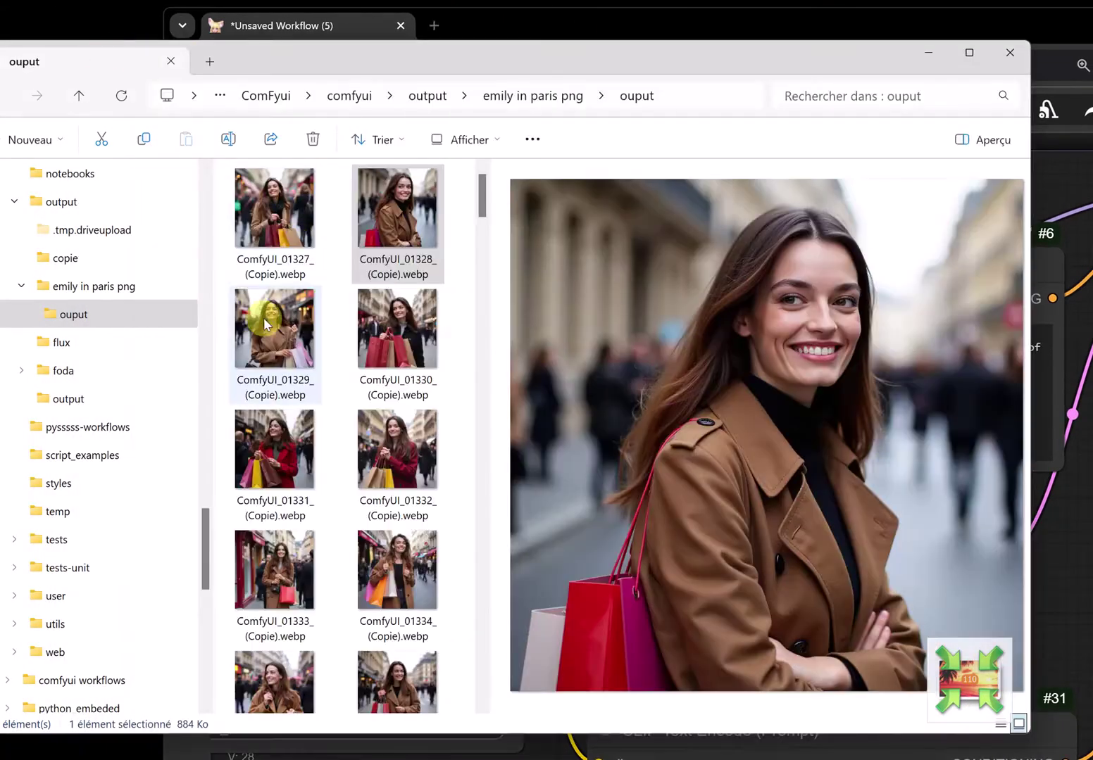
# Return to ComfyUI with the WebP workflow loaded and close the 110-image report
pyautogui.click(1054, 511)
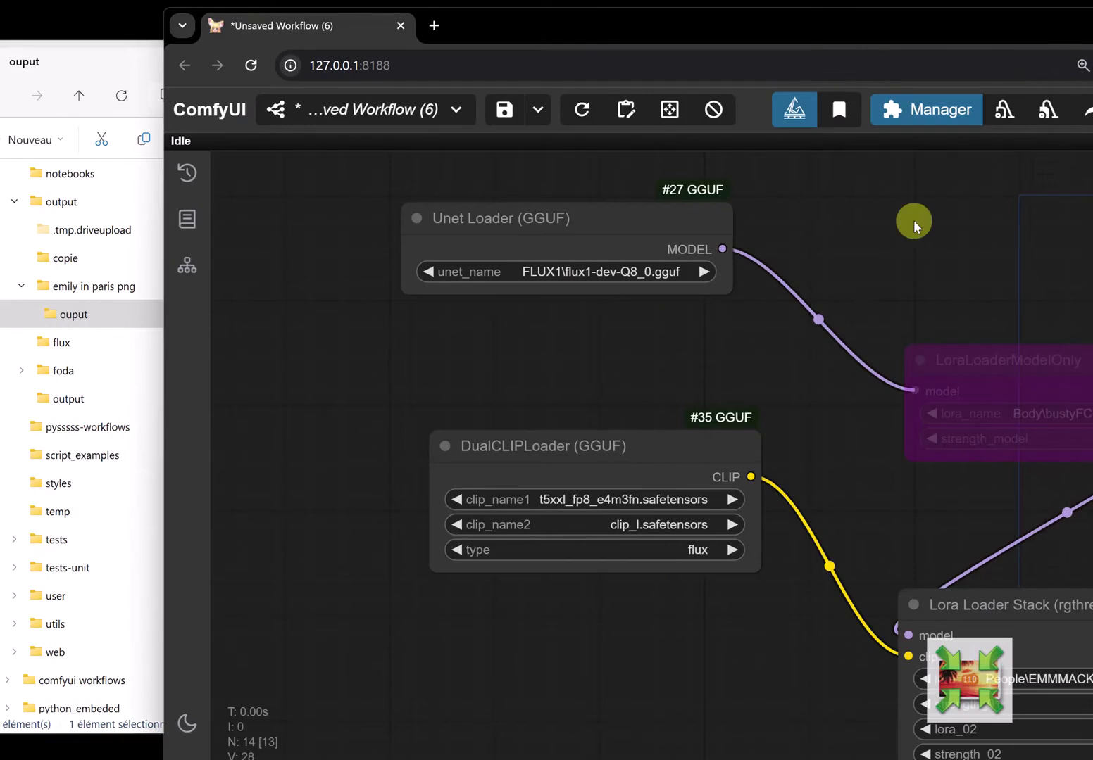
pyautogui.moveTo(576, 42); pyautogui.dragTo(433, 37)
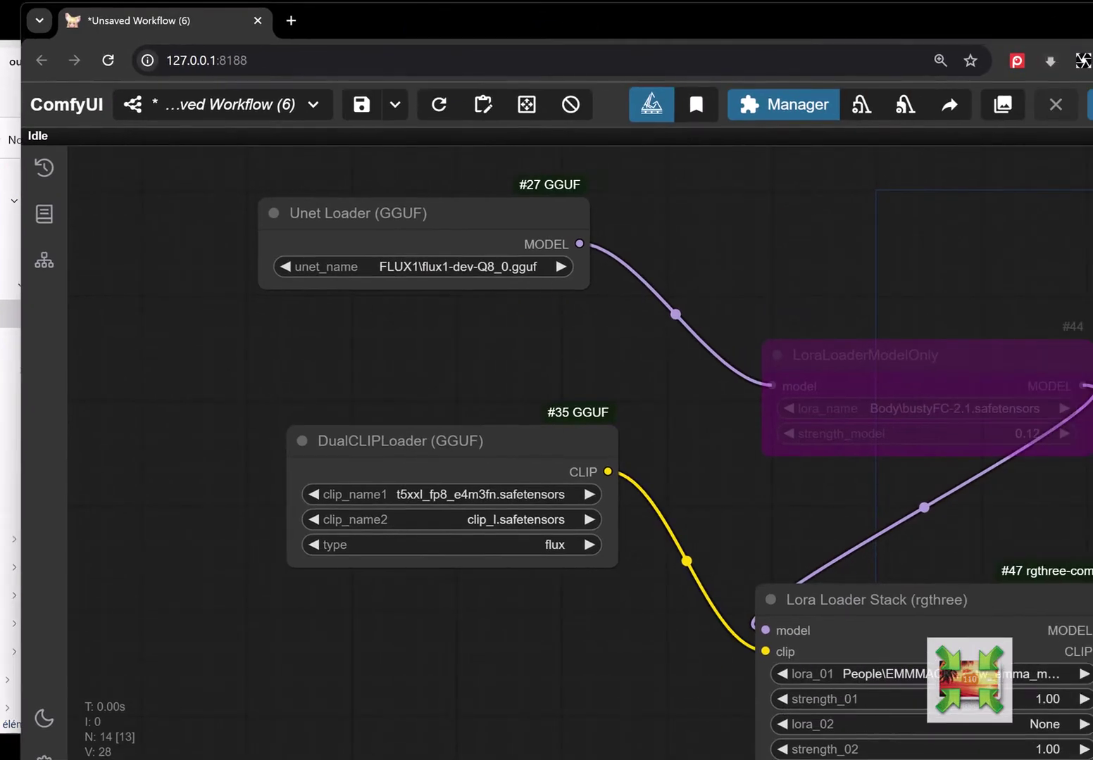
pyautogui.moveTo(563, 403); pyautogui.dragTo(599, 327)
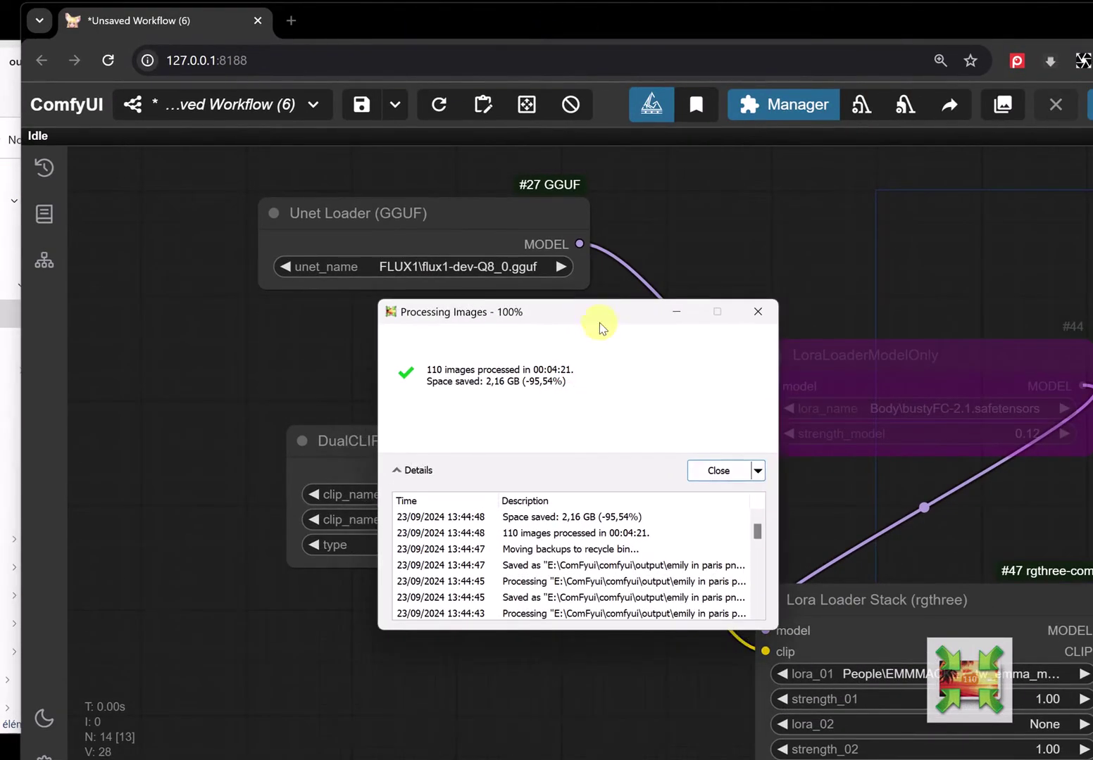
pyautogui.click(719, 470)
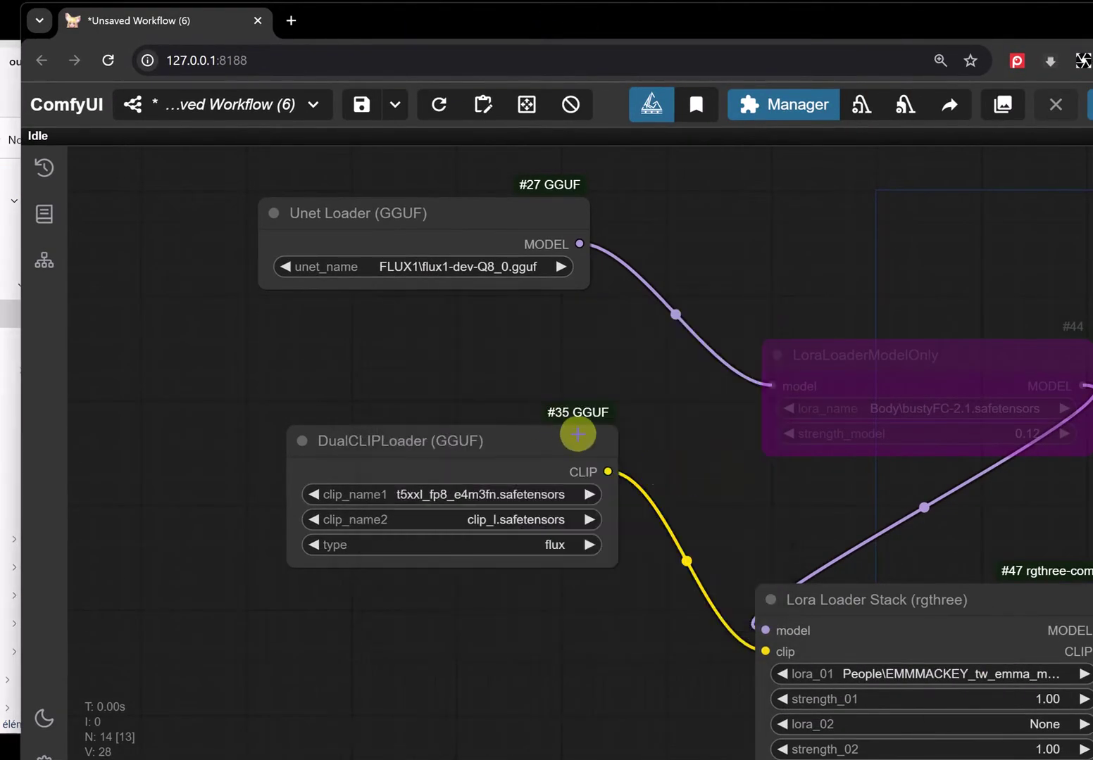